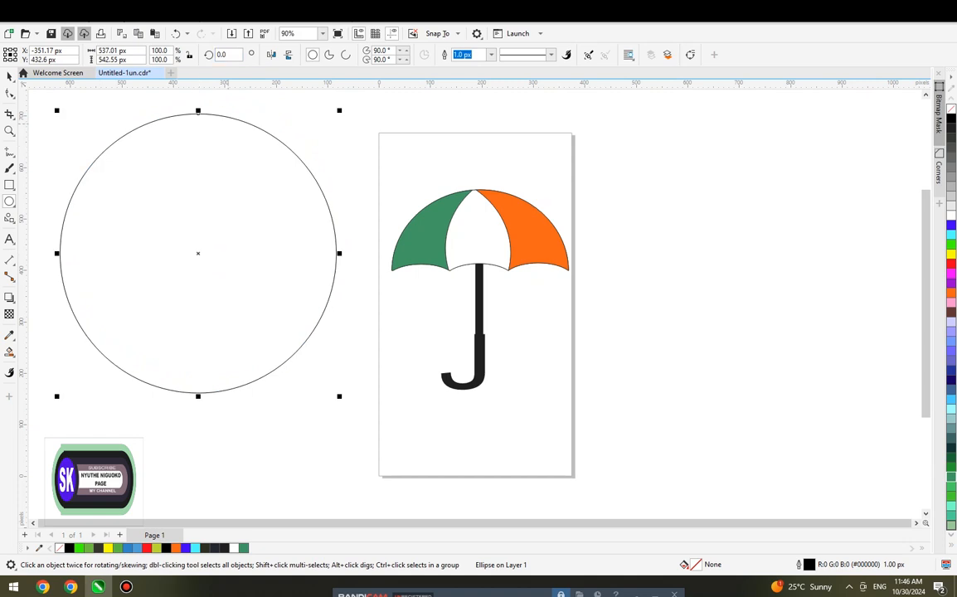
Place a horizontal guideline through the circle's centre and draw a rectangle about 576 × 318 px from it over the circle's lower half
click(10, 93)
click(9, 75)
drag(301, 250, 301, 253)
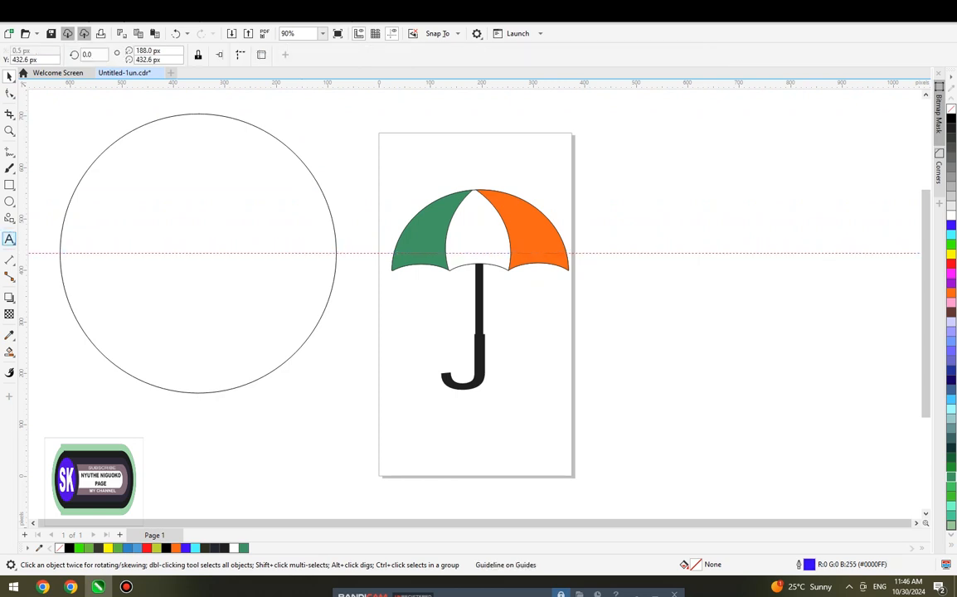
click(9, 184)
mouse_move(52, 252)
mouse_down()
mouse_move(282, 290)
mouse_move(341, 323)
mouse_move(349, 419)
mouse_up()
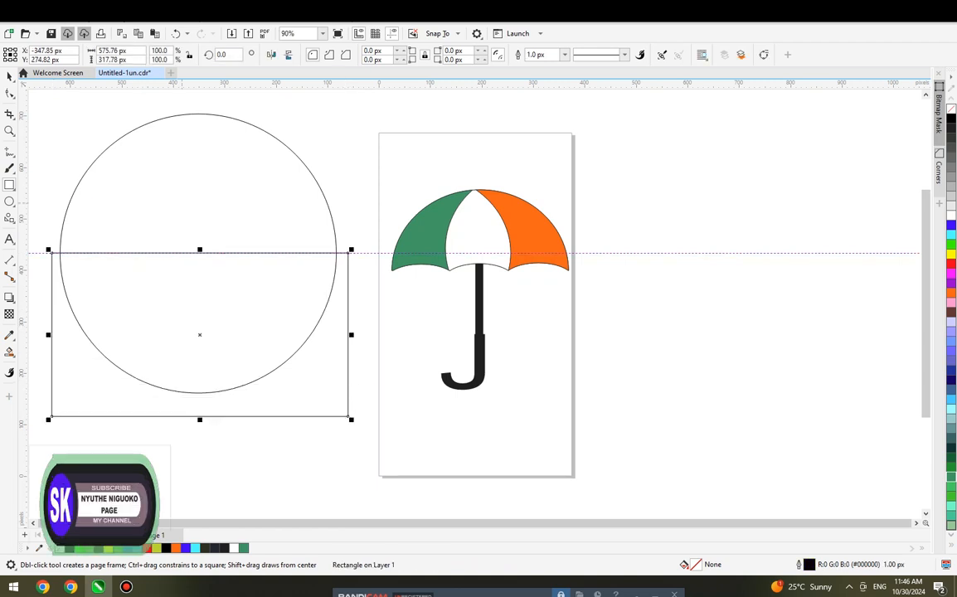
Trim the circle with the rectangle to leave the upper semicircle, and cut the rectangle away
key(space)
drag(43, 99, 357, 425)
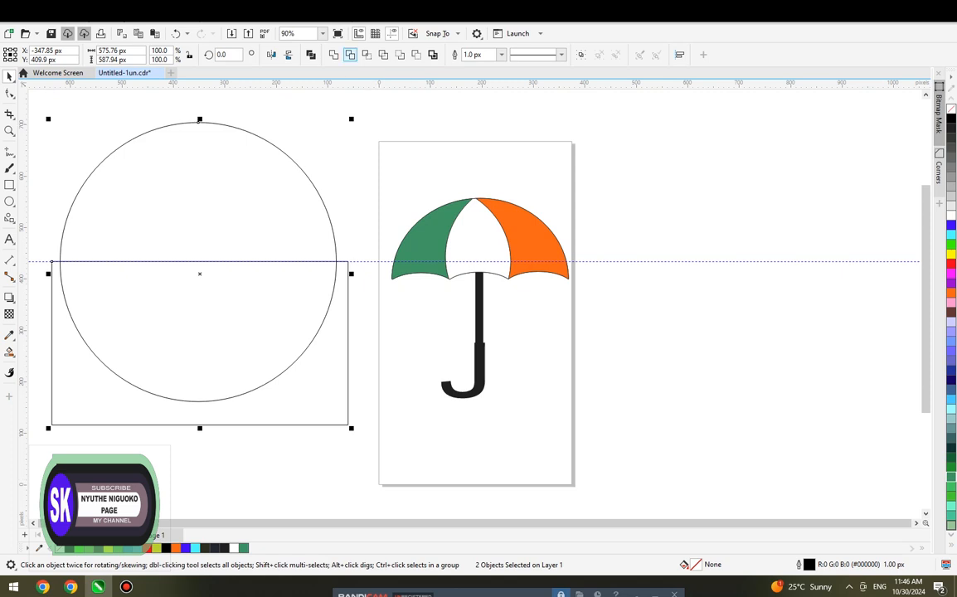
click(350, 55)
right_click(188, 344)
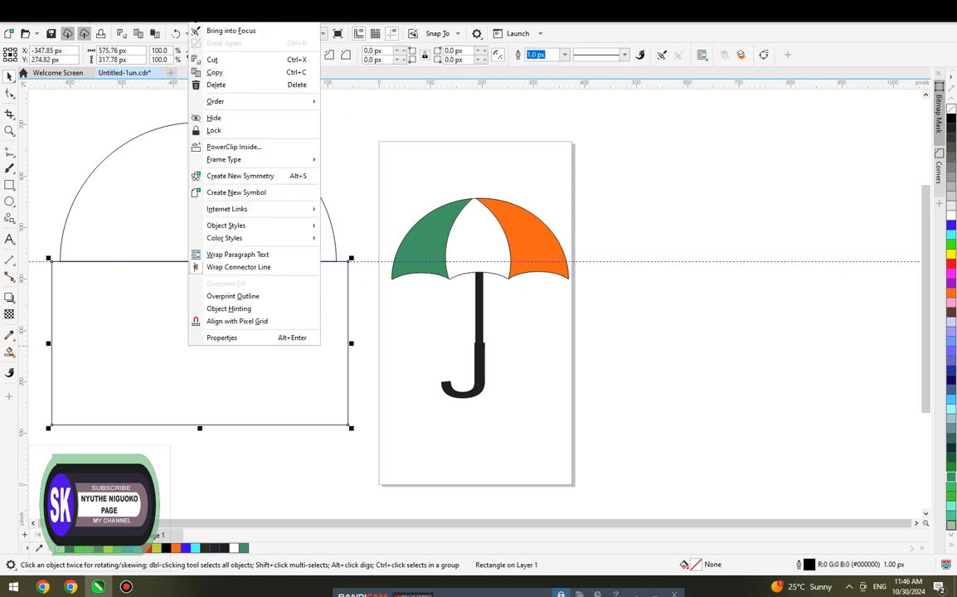
click(212, 60)
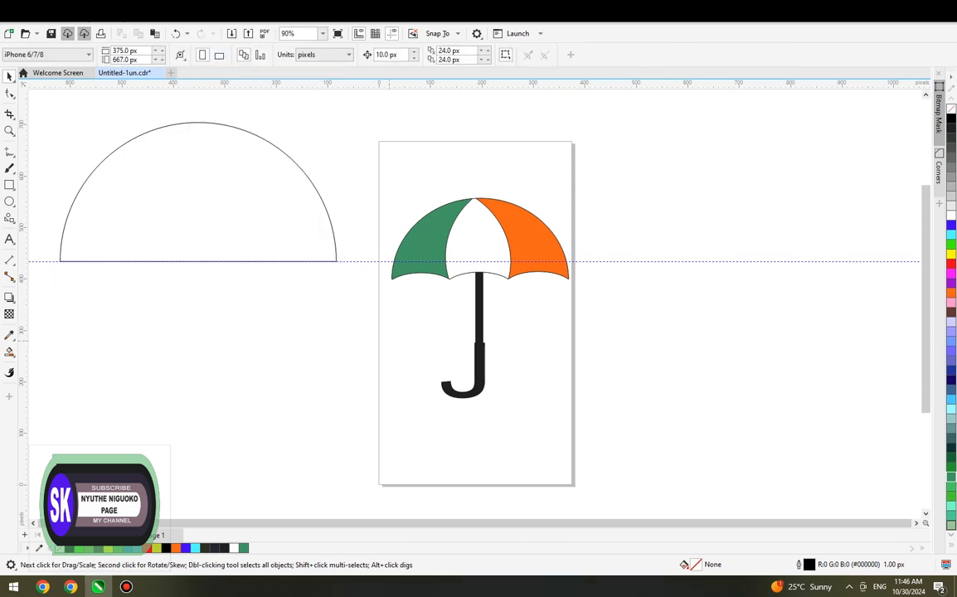
right_click(355, 262)
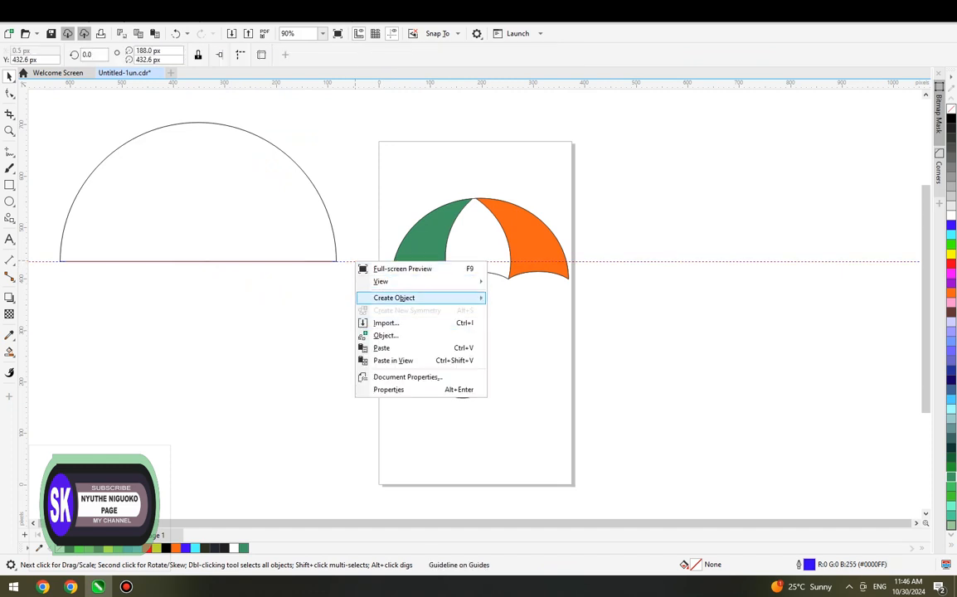
click(346, 298)
click(347, 299)
drag(351, 262, 345, 98)
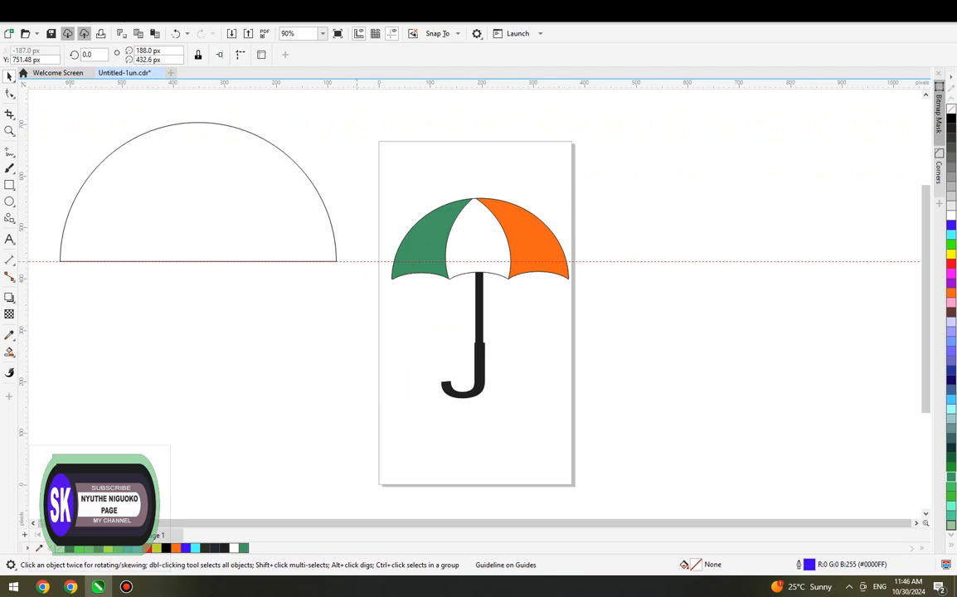
right_click(357, 262)
click(344, 296)
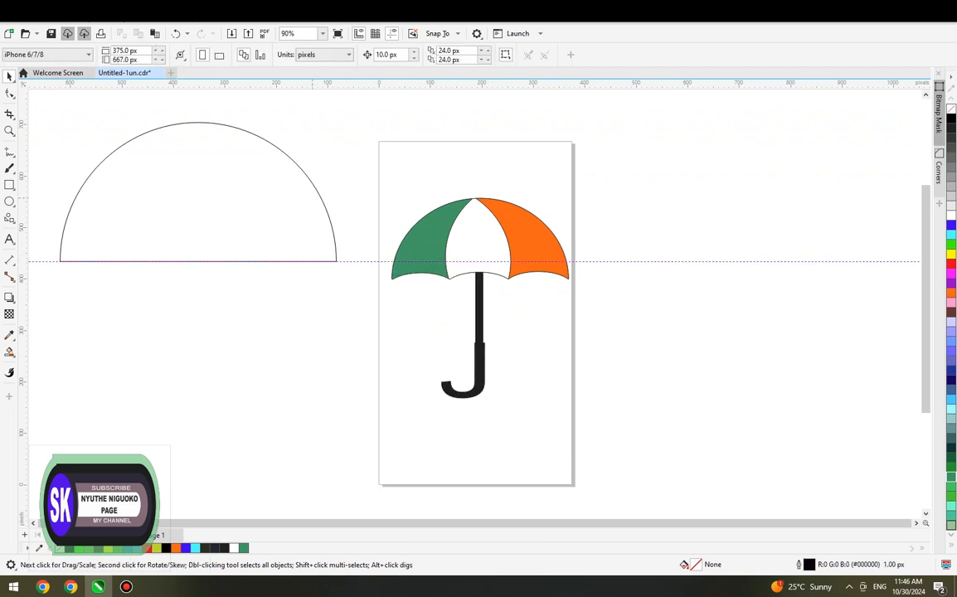
click(34, 20)
key(Escape)
Move the horizontal guideline from the semicircle's base to above the semicircle, at about Y 743 px
click(720, 262)
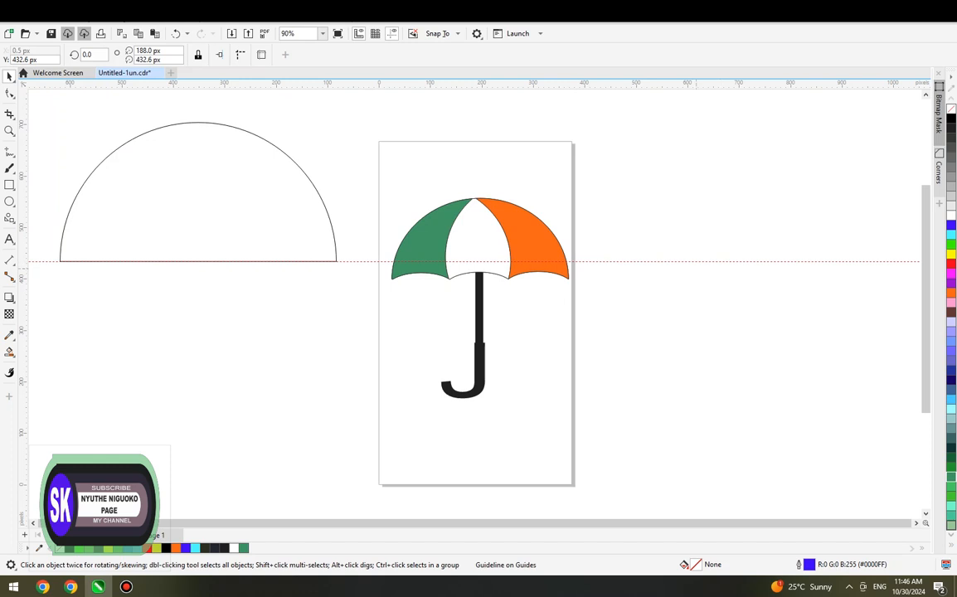
click(683, 261)
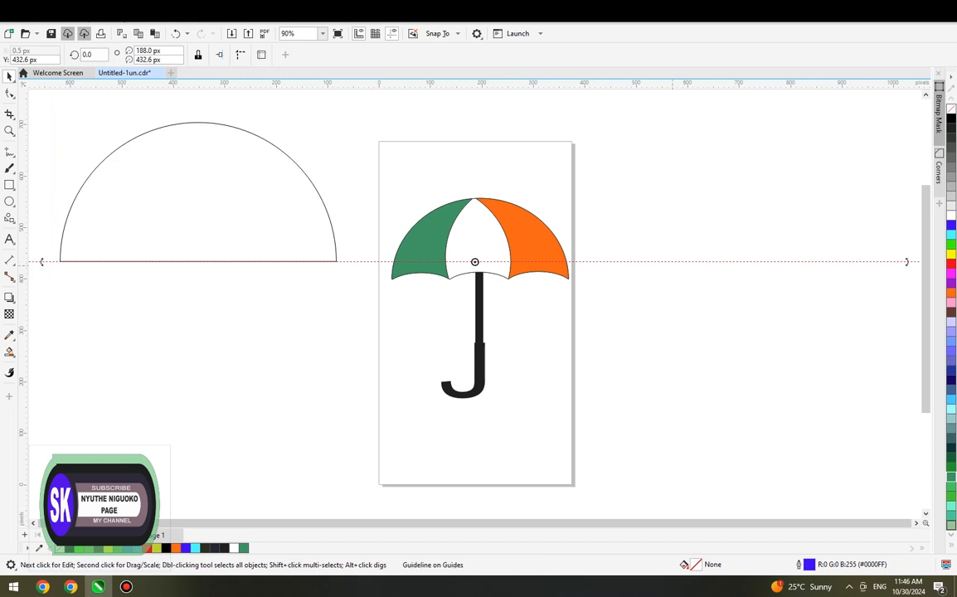
right_click(471, 239)
click(352, 260)
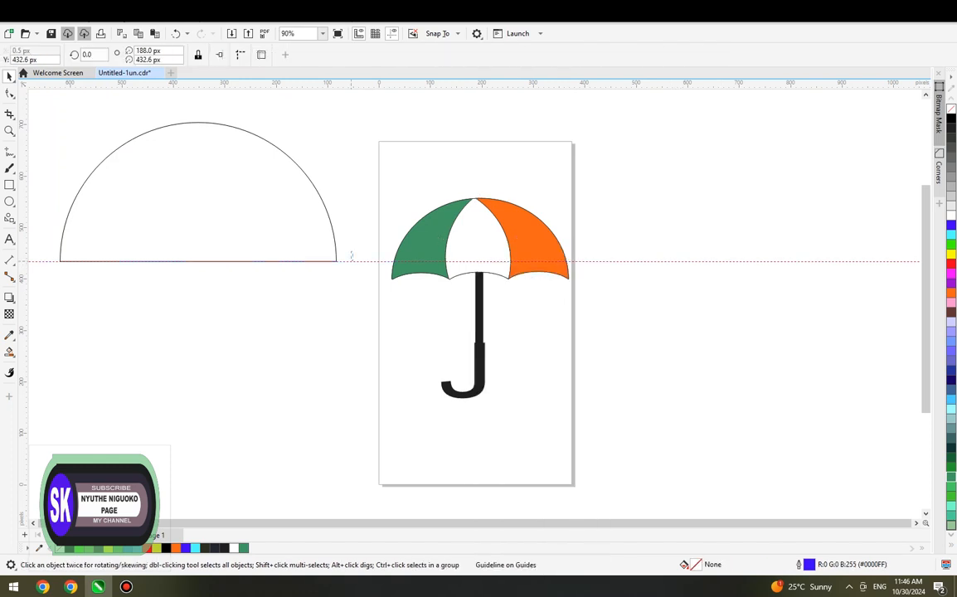
drag(353, 214, 353, 213)
drag(362, 261, 361, 101)
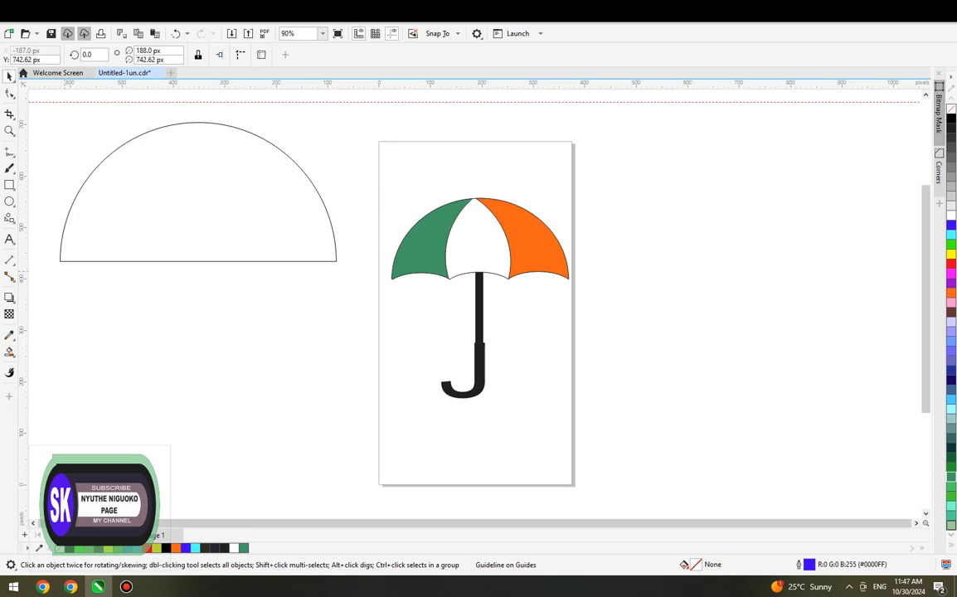
Draw an ellipse about 172 × 69 px overlapping the left end of the semicircle's base
click(9, 202)
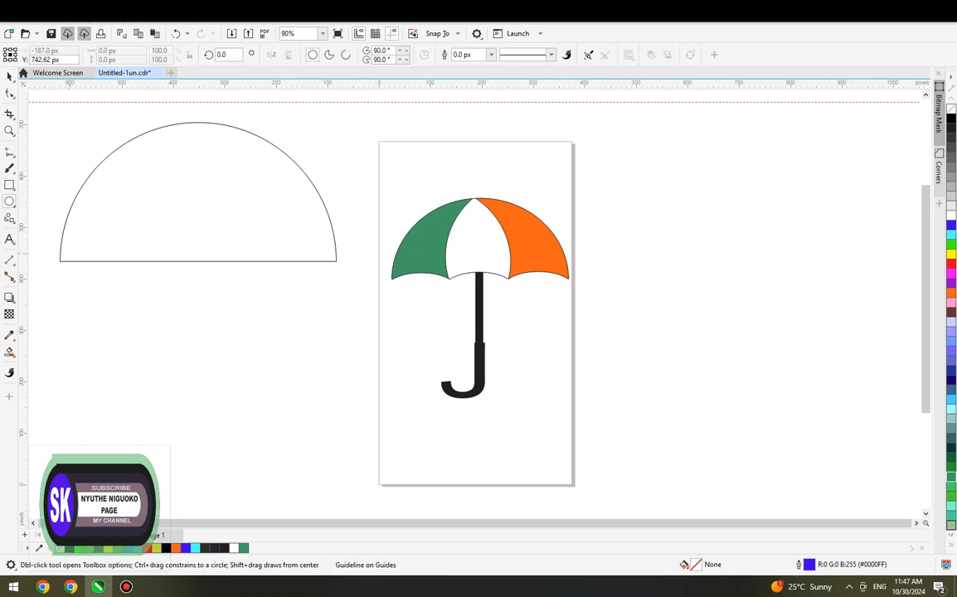
drag(60, 246, 98, 333)
drag(88, 285, 89, 252)
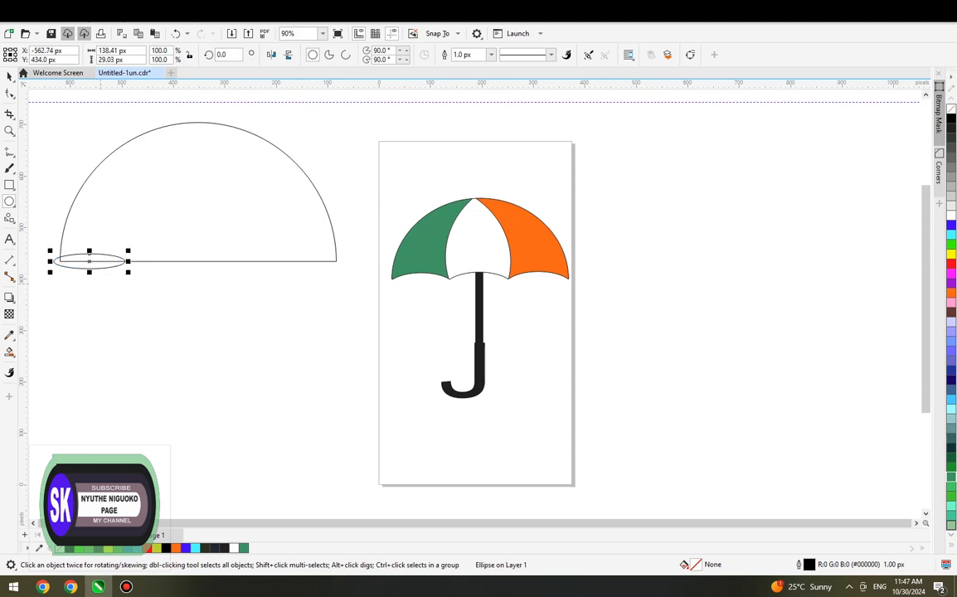
drag(89, 272, 143, 272)
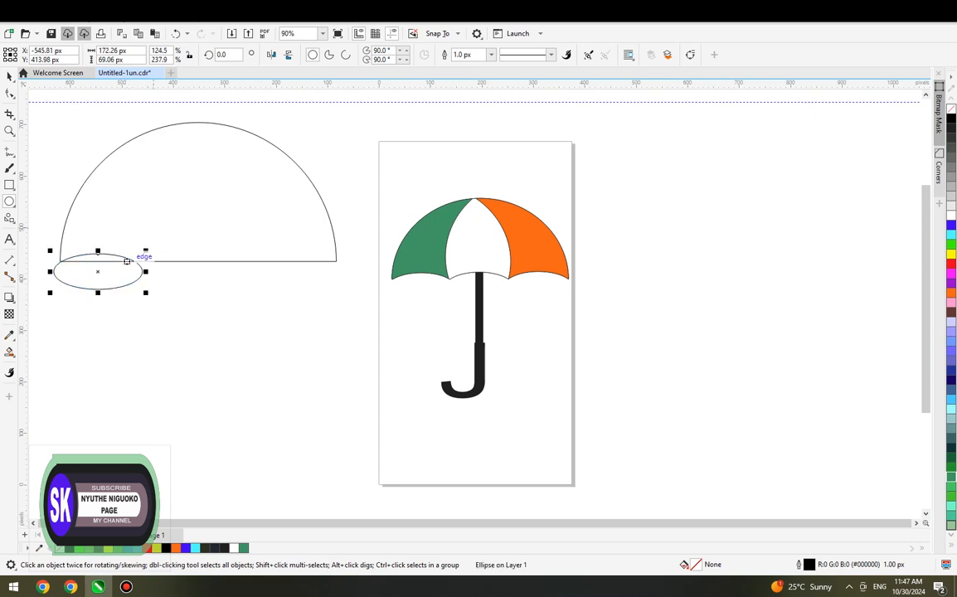
click(99, 273)
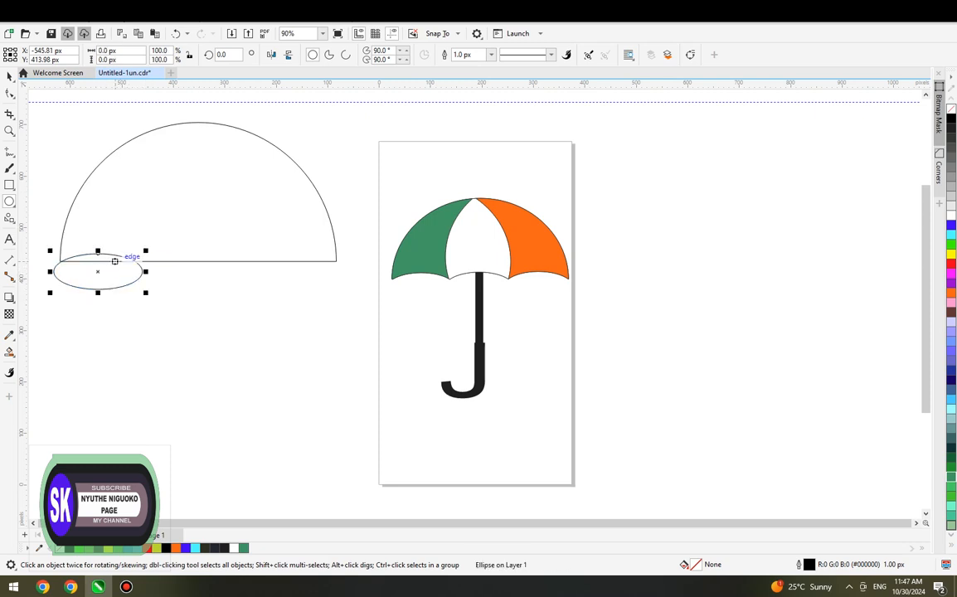
Duplicate the ellipse twice to the right along the semicircle's base, slightly overlapping each previous one
drag(91, 254, 166, 253)
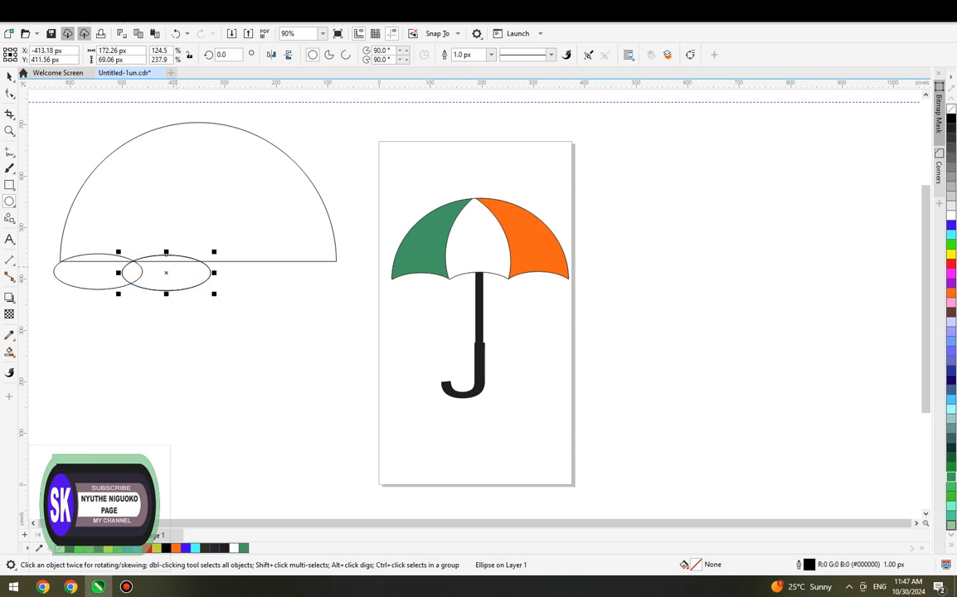
drag(166, 272, 239, 271)
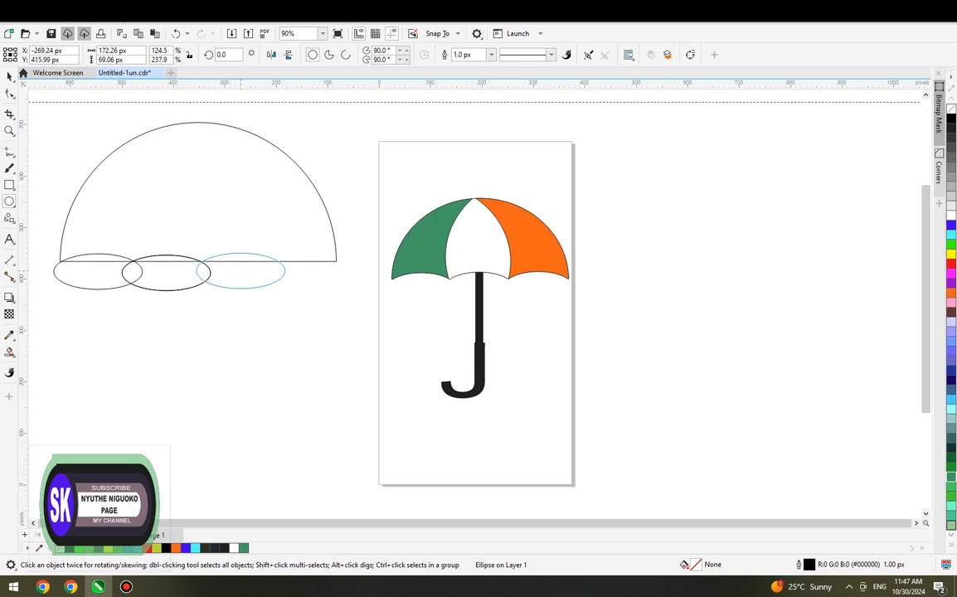
drag(239, 272, 238, 270)
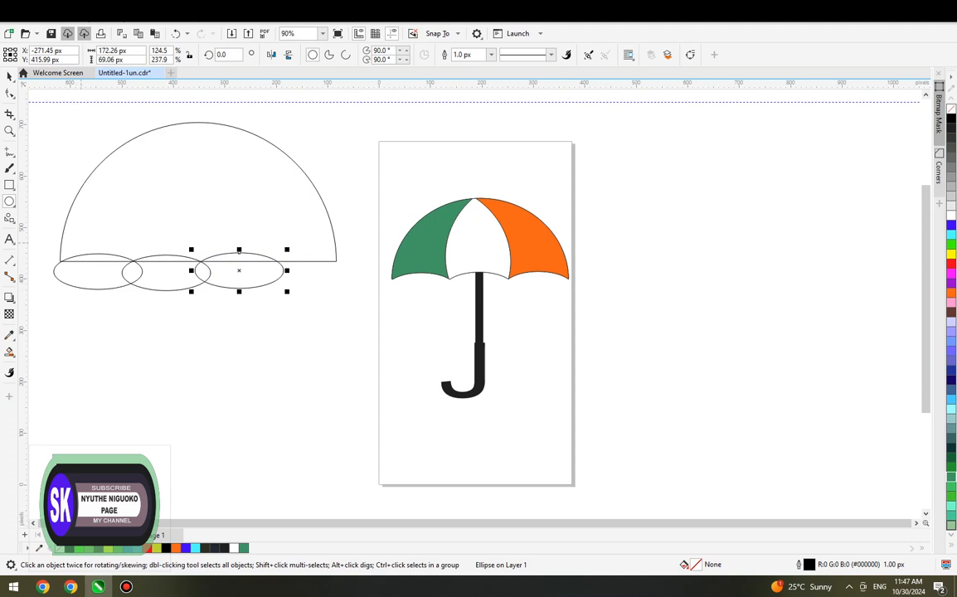
Widen the middle ellipse to about 237 px and extend the right one past the semicircle's right corner so the three cover the base
click(9, 76)
drag(55, 316, 291, 370)
drag(313, 241, 347, 271)
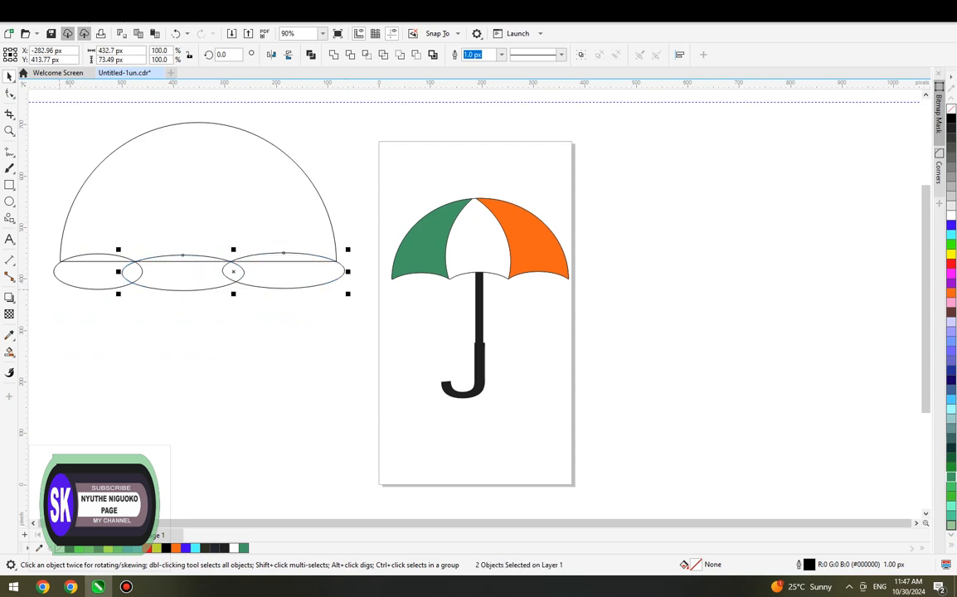
key(Escape)
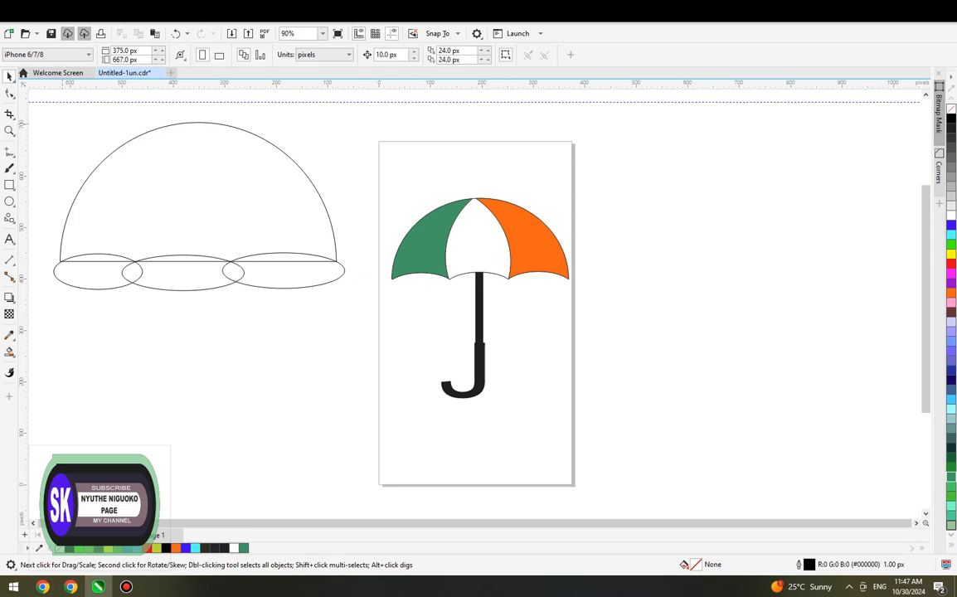
Trim the semicircle's base with the three ellipses to form the scalloped lower edge of the canopy
drag(346, 220, 335, 331)
drag(45, 483, 307, 458)
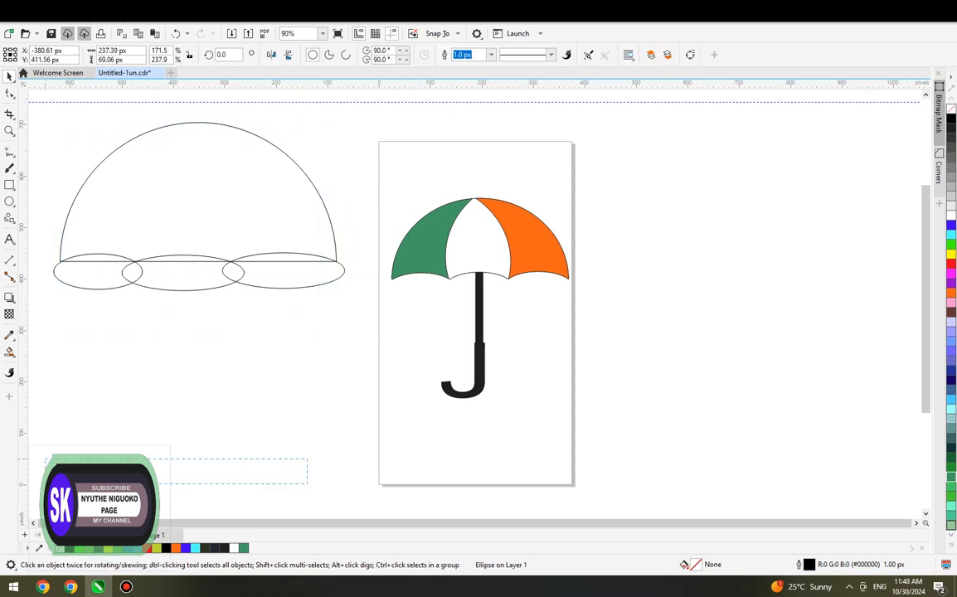
drag(382, 310, 348, 111)
click(350, 55)
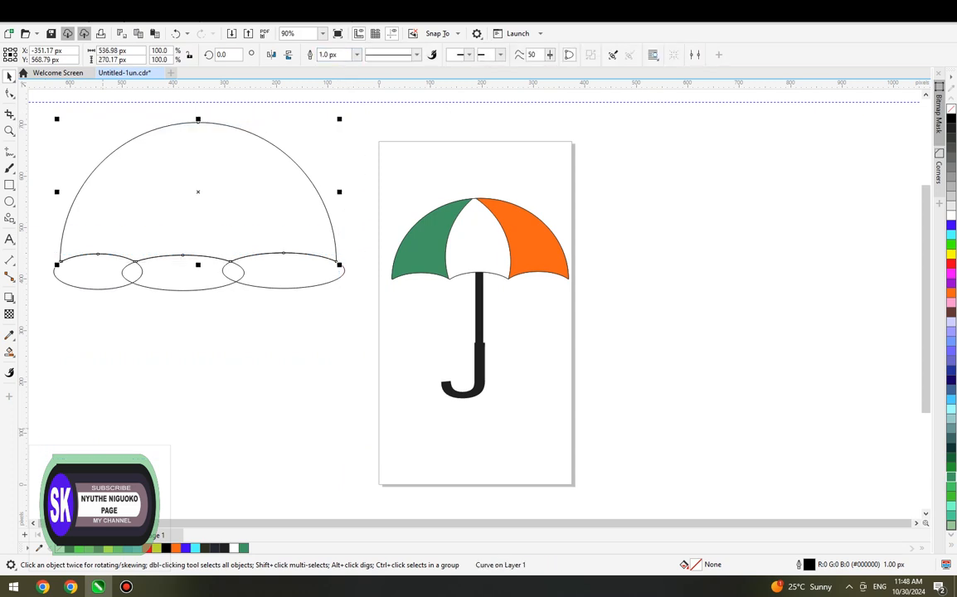
Select the three trimming ellipses, move them below the canopy, and delete them
drag(43, 374, 170, 360)
drag(354, 249, 354, 248)
drag(182, 255, 186, 449)
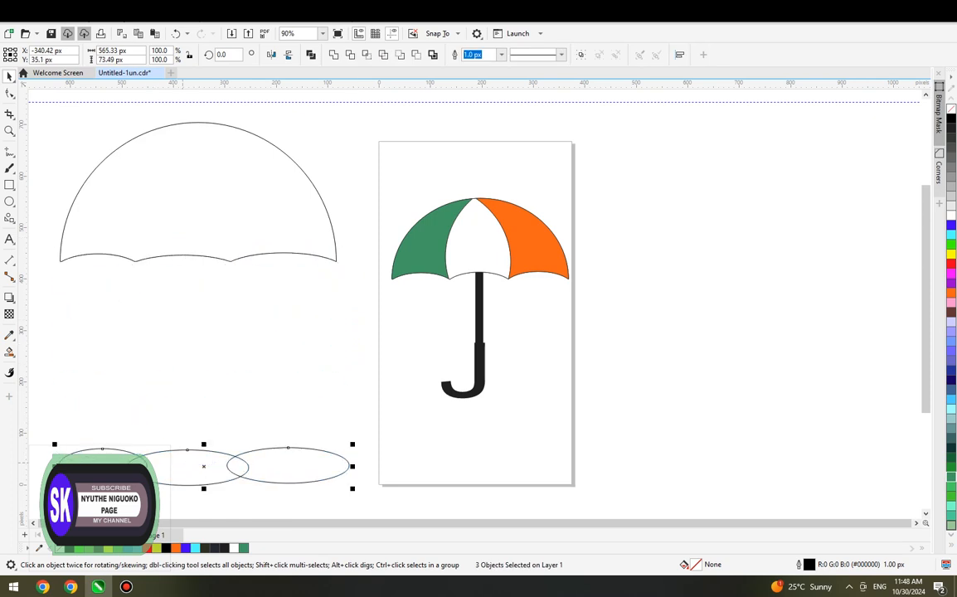
right_click(184, 461)
click(209, 218)
key(Delete)
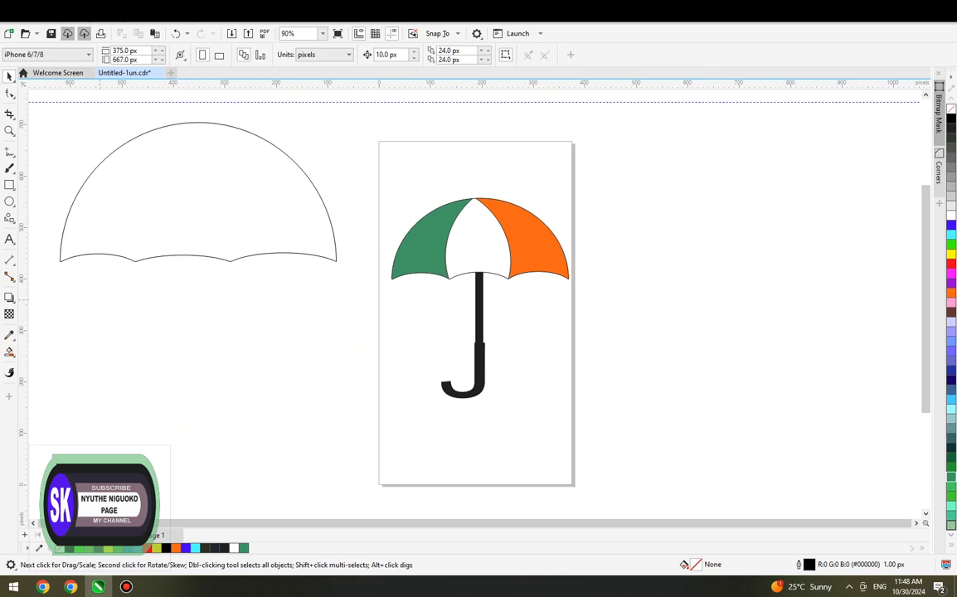
Draw an ellipse about 458 × 411 px over the canopy's right part, passing through the left scallop point, and duplicate it over the left part
click(9, 201)
drag(52, 120, 269, 350)
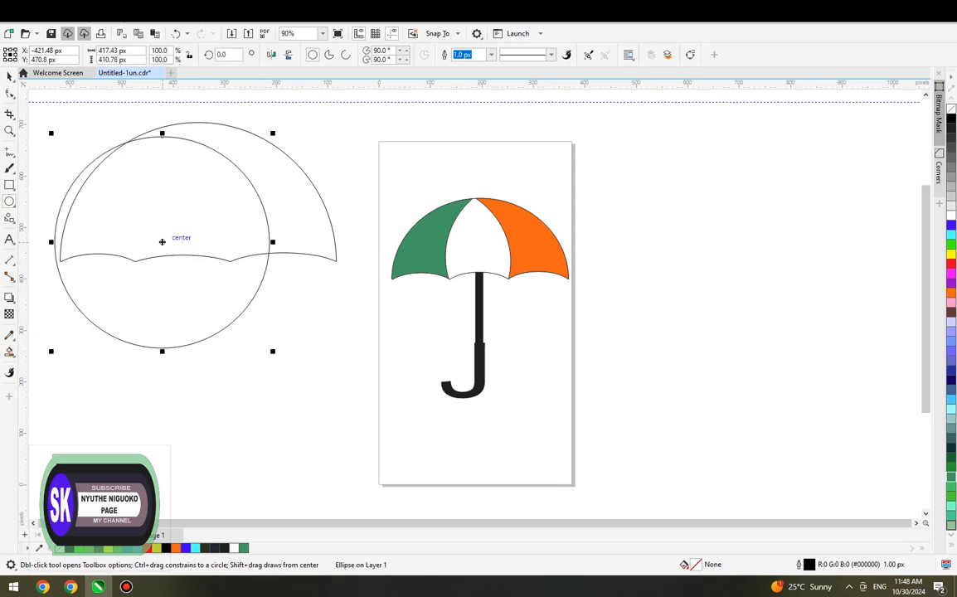
key(space)
drag(161, 241, 233, 217)
click(233, 200)
drag(343, 217, 364, 218)
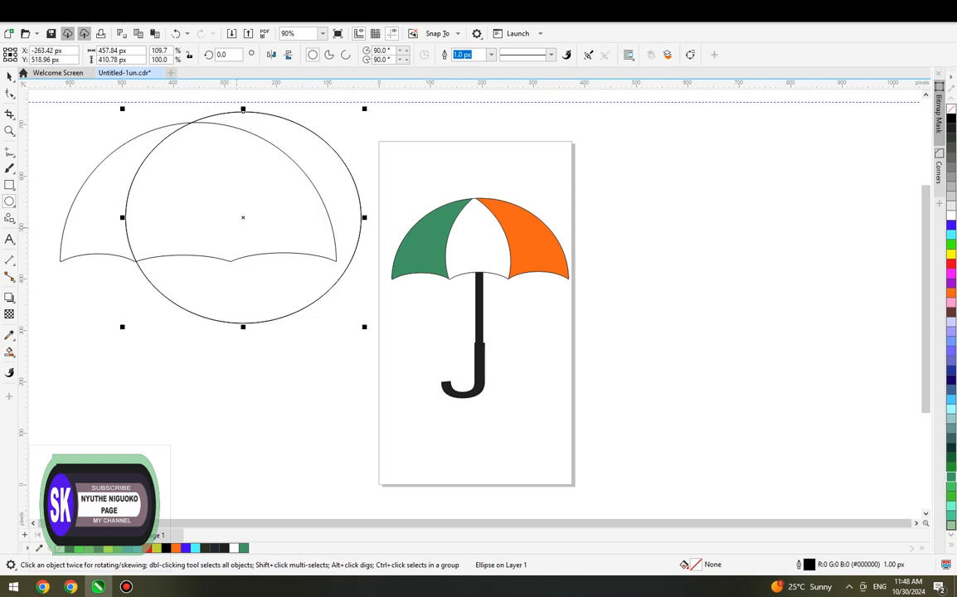
drag(243, 217, 125, 214)
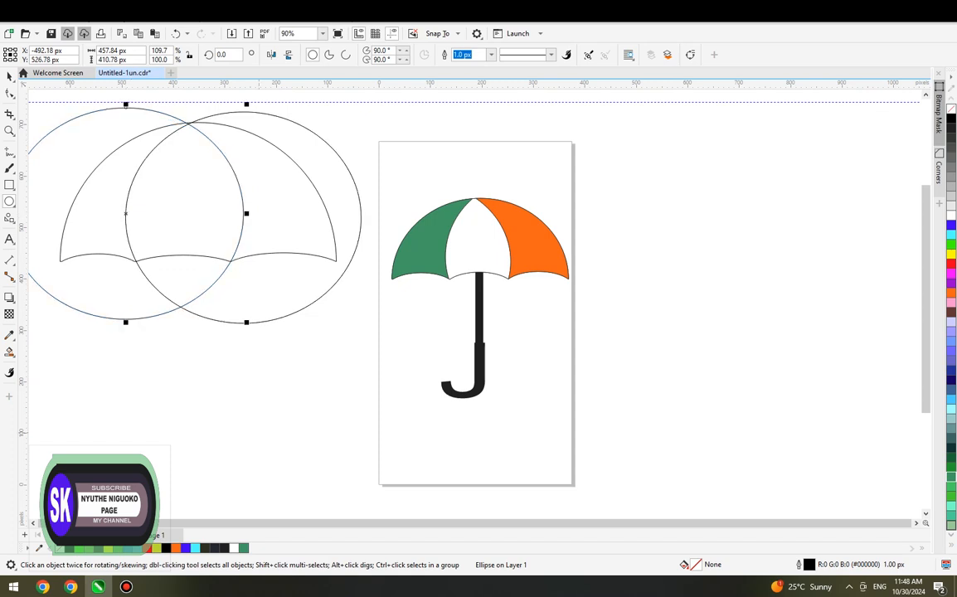
scroll(243, 428, down, 1)
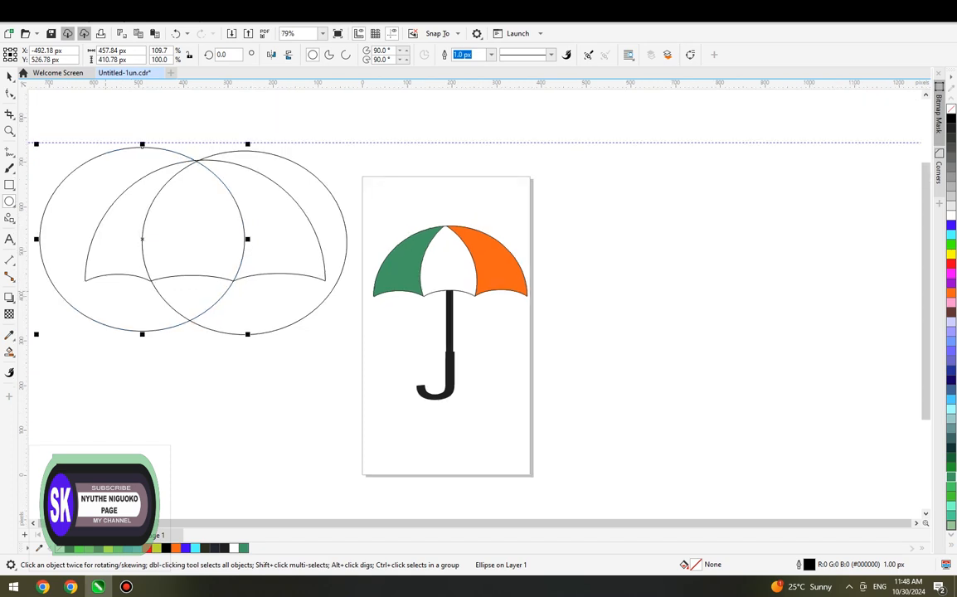
drag(40, 239, 54, 241)
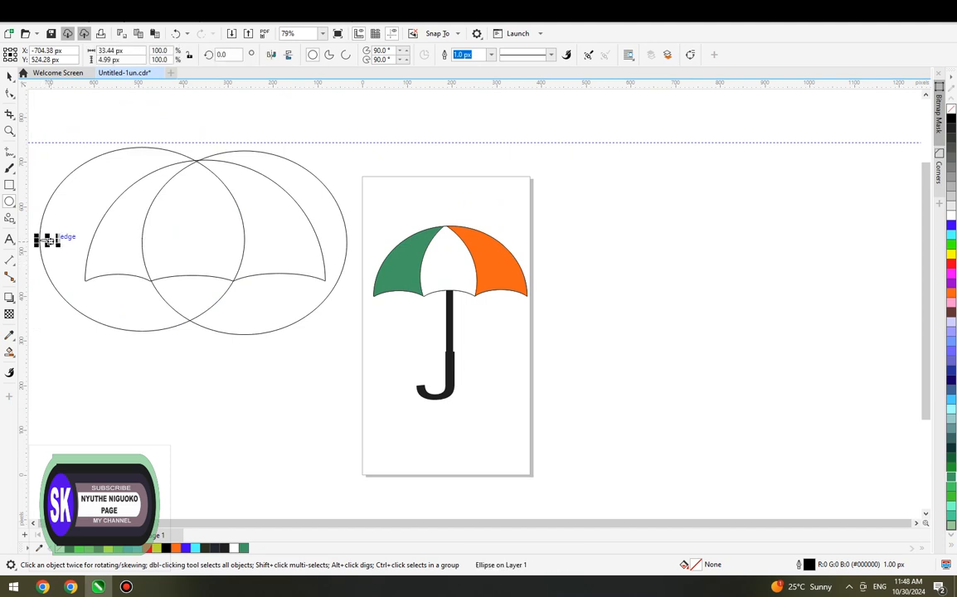
right_click(48, 240)
click(68, 290)
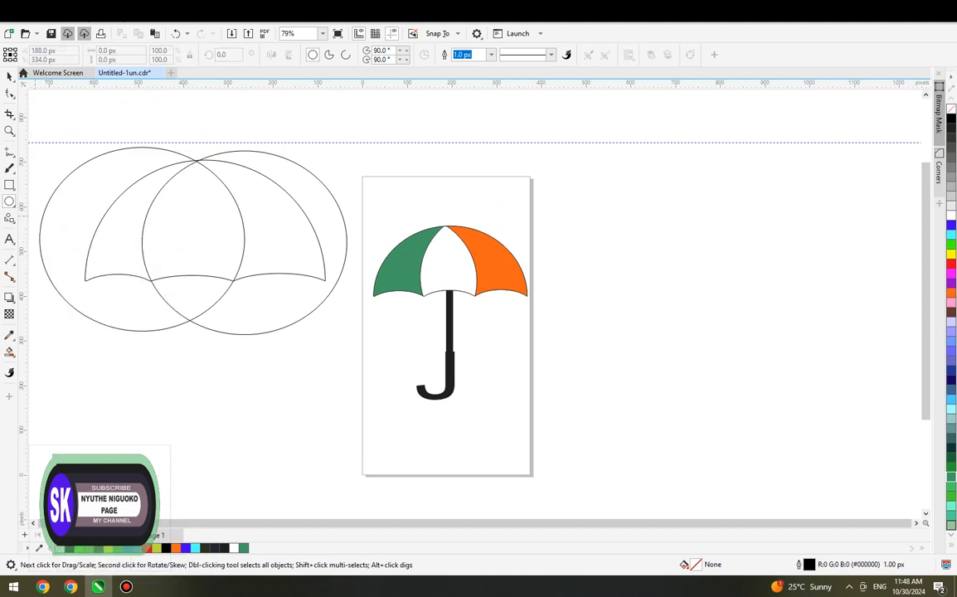
Narrow the left ellipse from its outer side to about 398 px wide, and move the guideline up to about Y 821 px
click(9, 75)
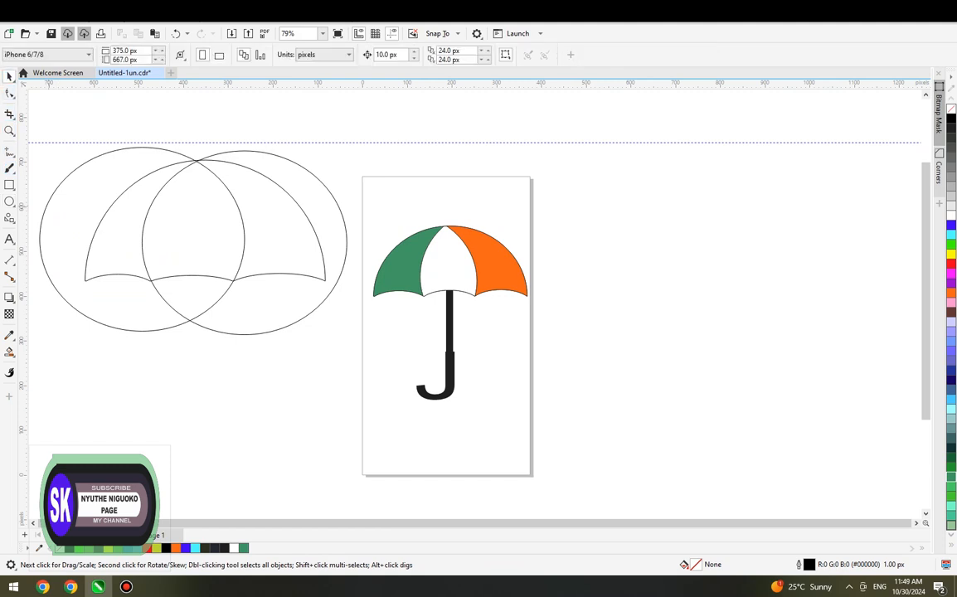
click(47, 205)
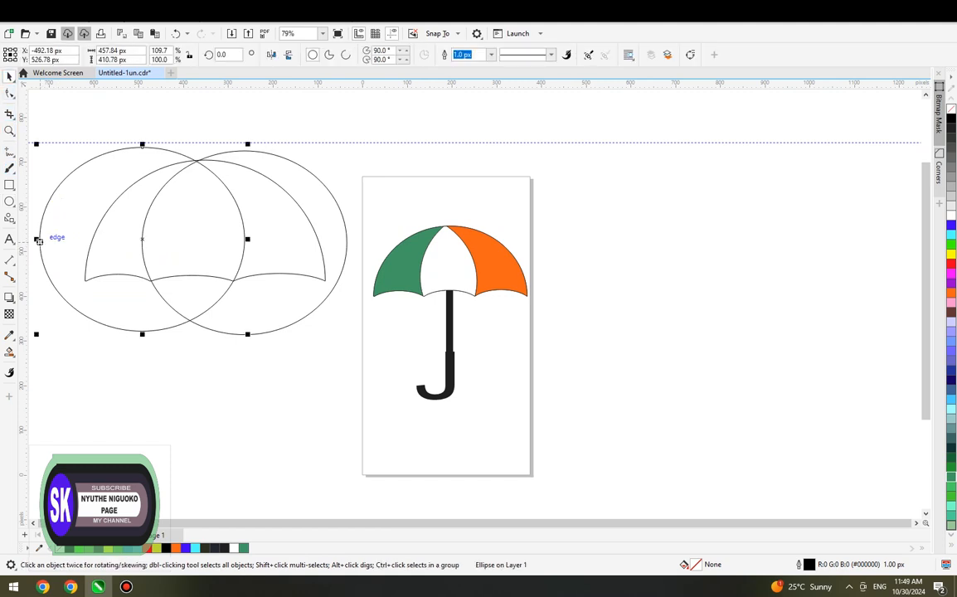
drag(38, 241, 67, 240)
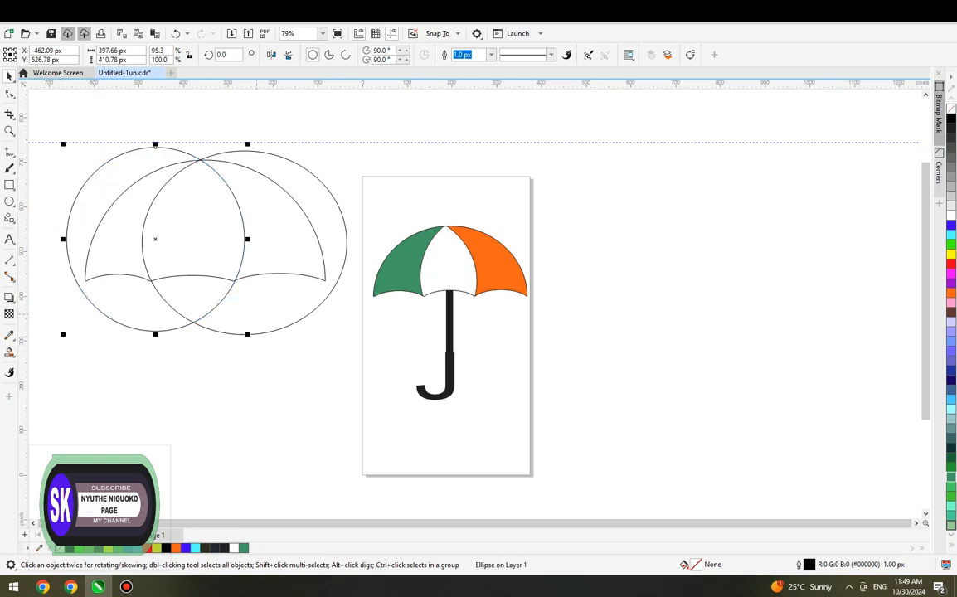
key(Escape)
drag(329, 142, 329, 107)
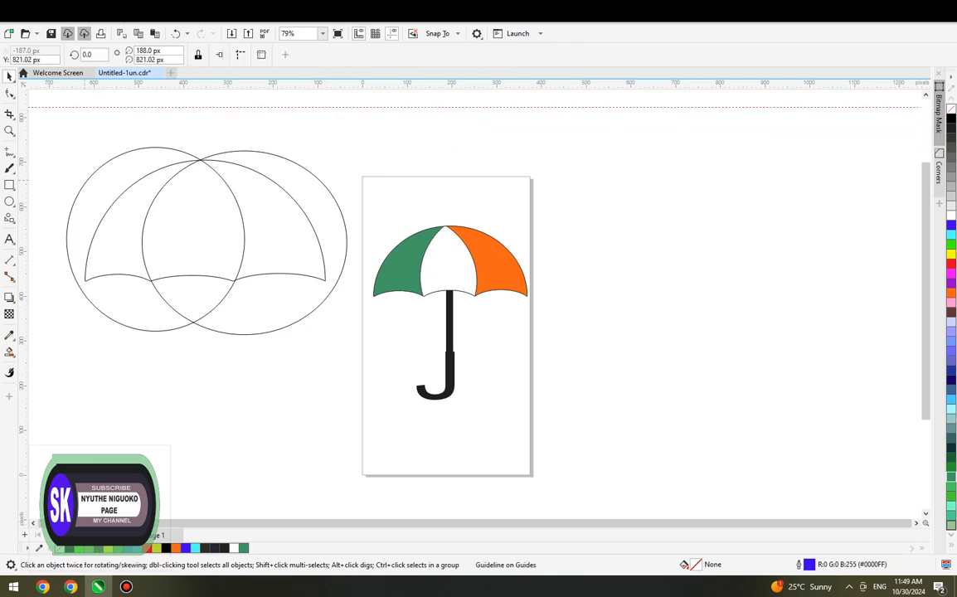
Select the canopy with both construction ellipses and Smart Fill the left canopy panel with the dark colour C82 M71 Y57 K66
key(Escape)
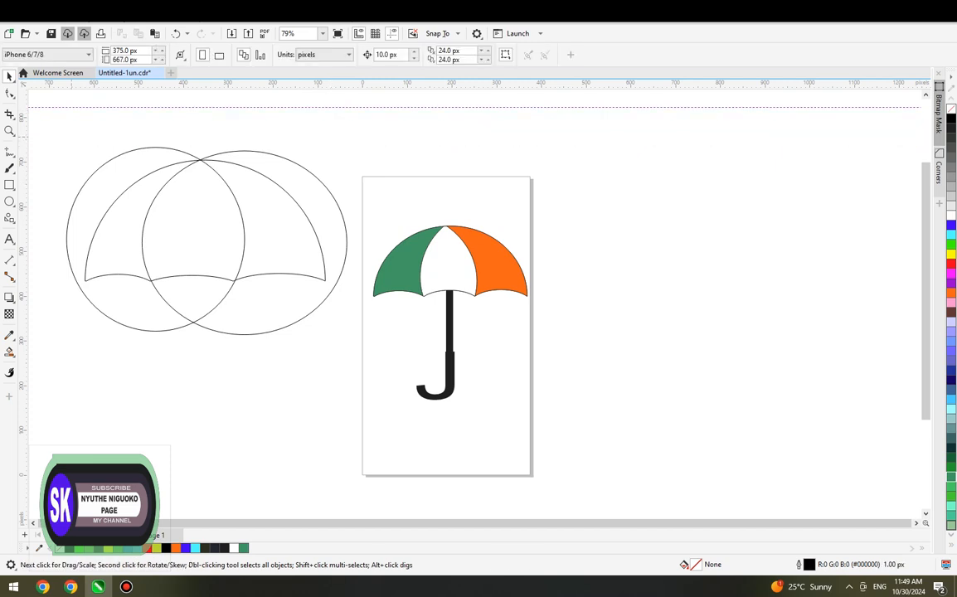
drag(46, 128, 303, 128)
drag(363, 249, 358, 377)
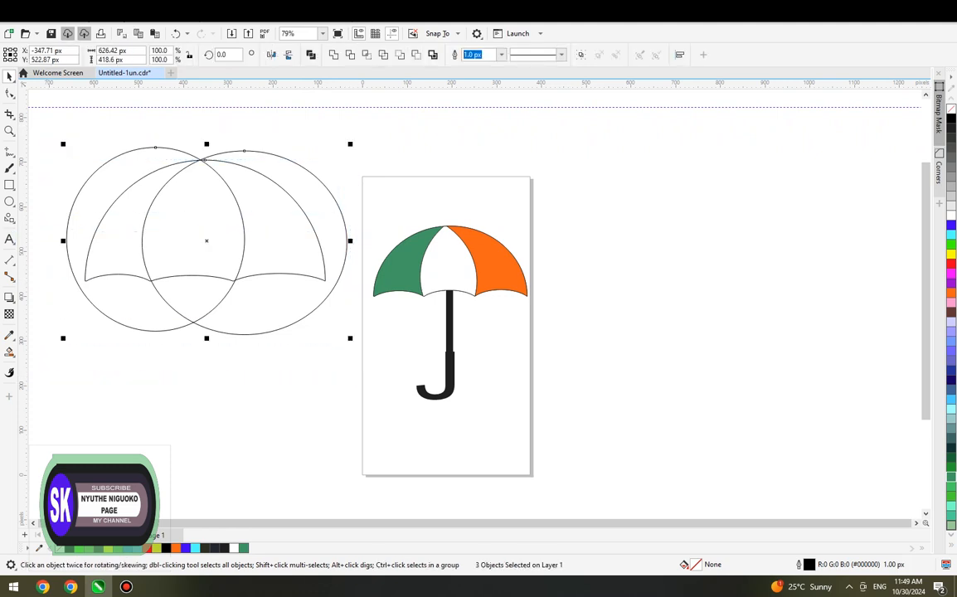
click(9, 352)
click(53, 365)
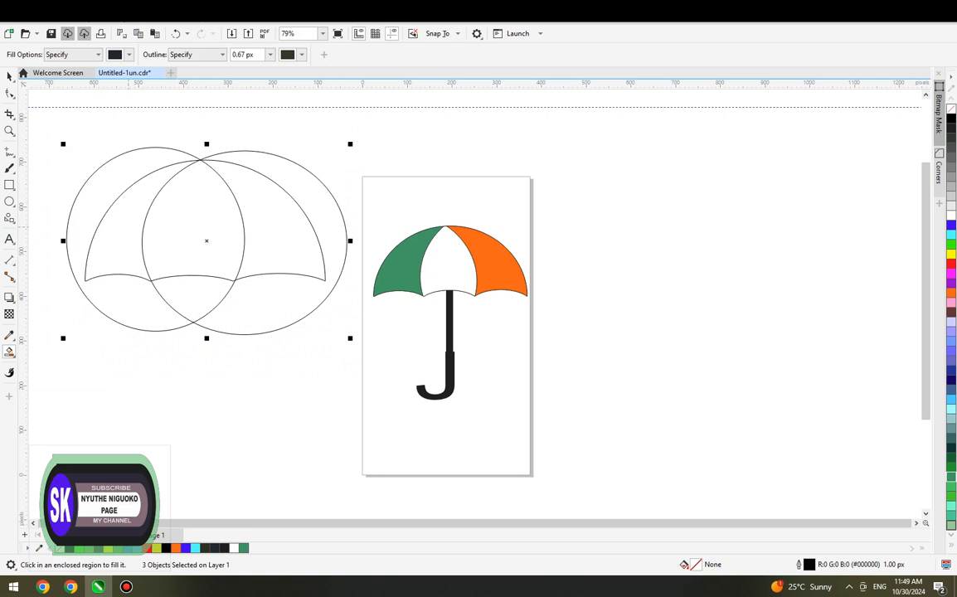
click(118, 226)
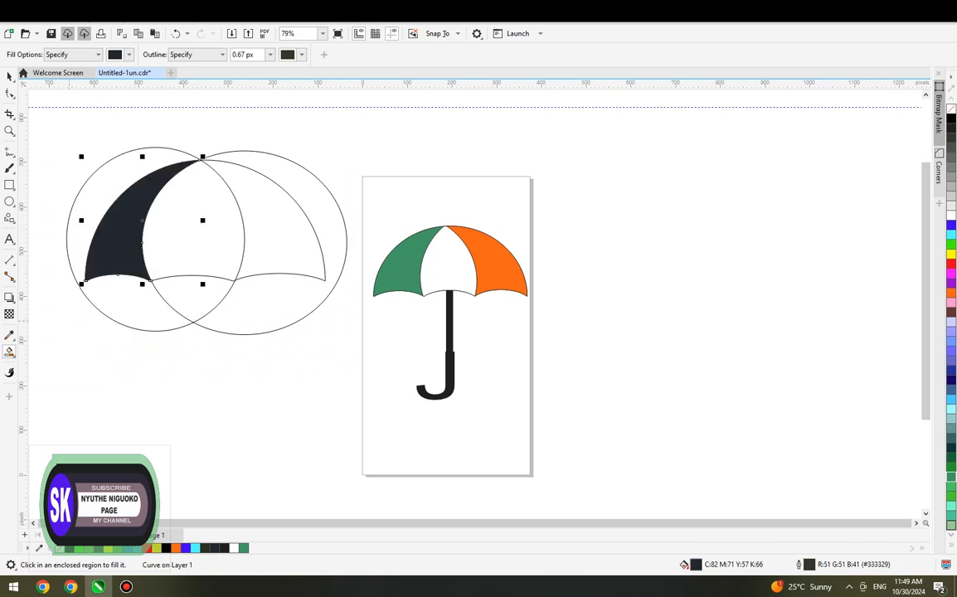
Set the Smart Fill colour to blue, C83 M60 Y0 K0, and fill all three canopy panels with it
click(162, 127)
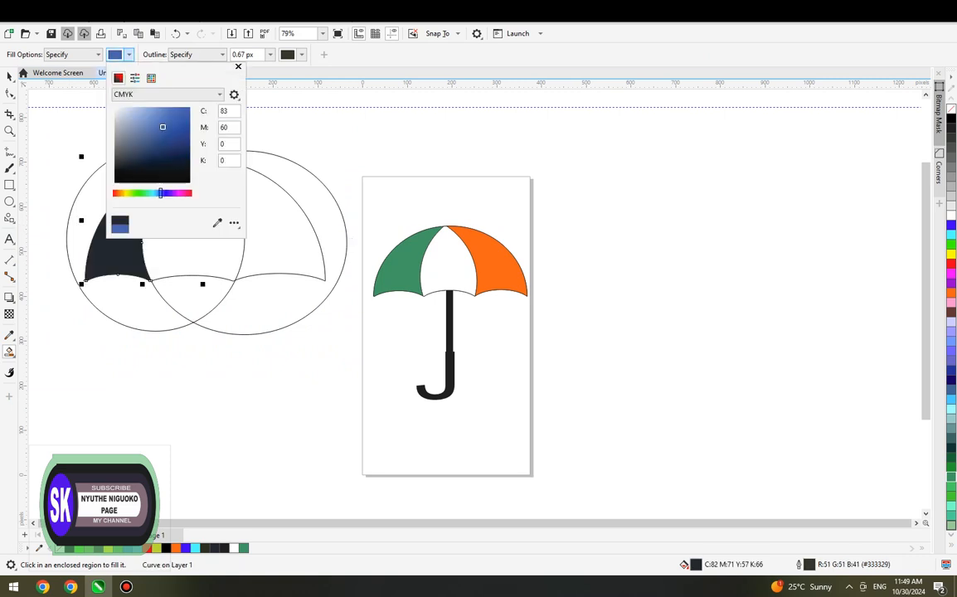
key(Escape)
click(198, 202)
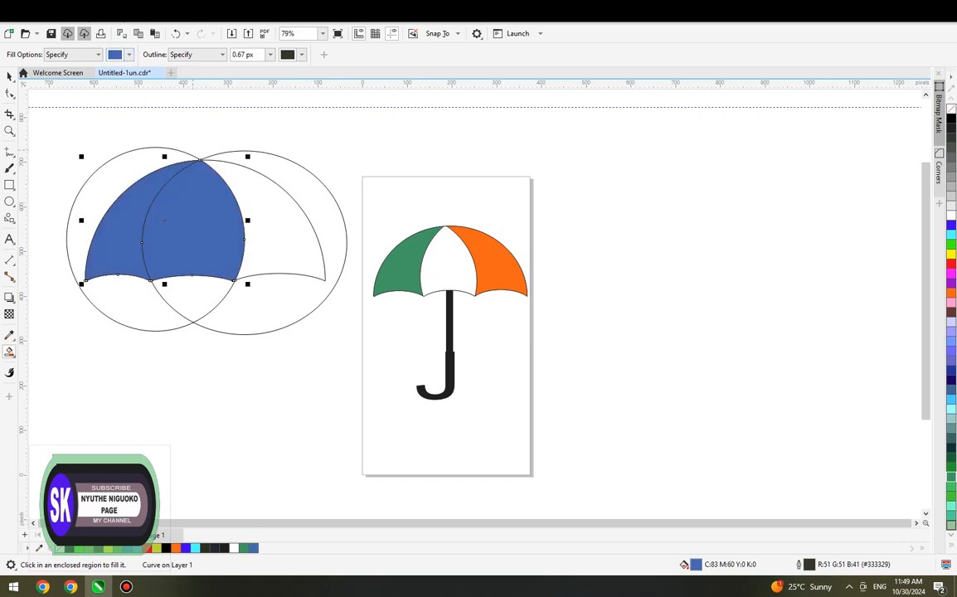
click(251, 196)
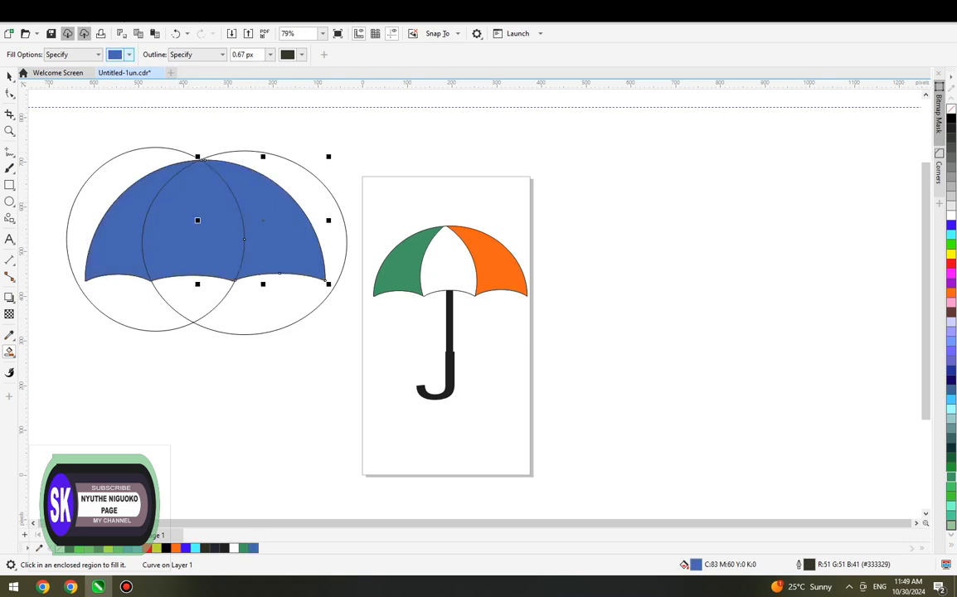
Set the Smart Fill colour to black, about C75 M68 Y65 K90, and fill the canopy's middle and right panels
click(128, 53)
mouse_move(147, 114)
mouse_down()
mouse_move(129, 172)
mouse_move(134, 193)
mouse_up()
click(238, 67)
click(198, 199)
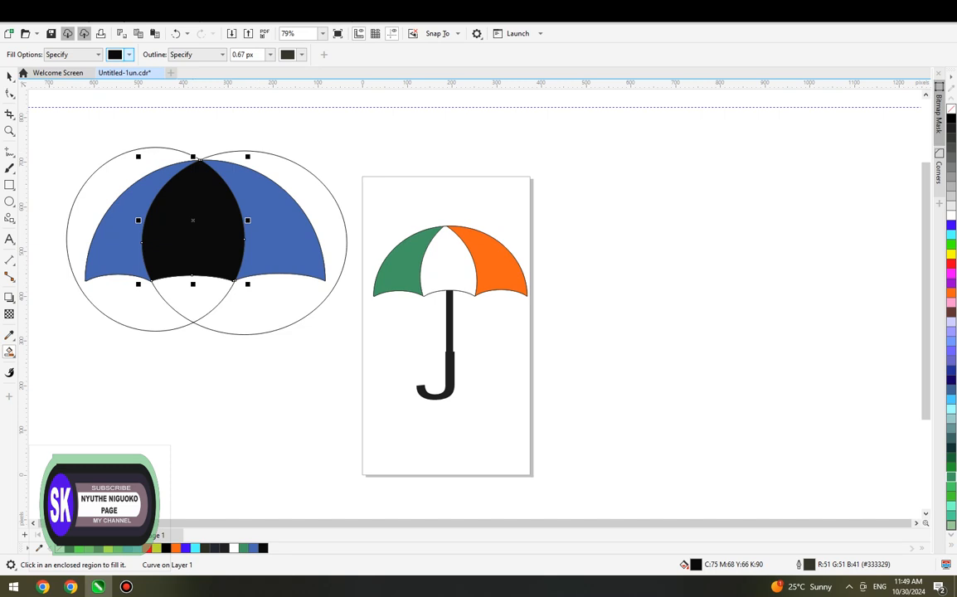
click(129, 54)
click(118, 194)
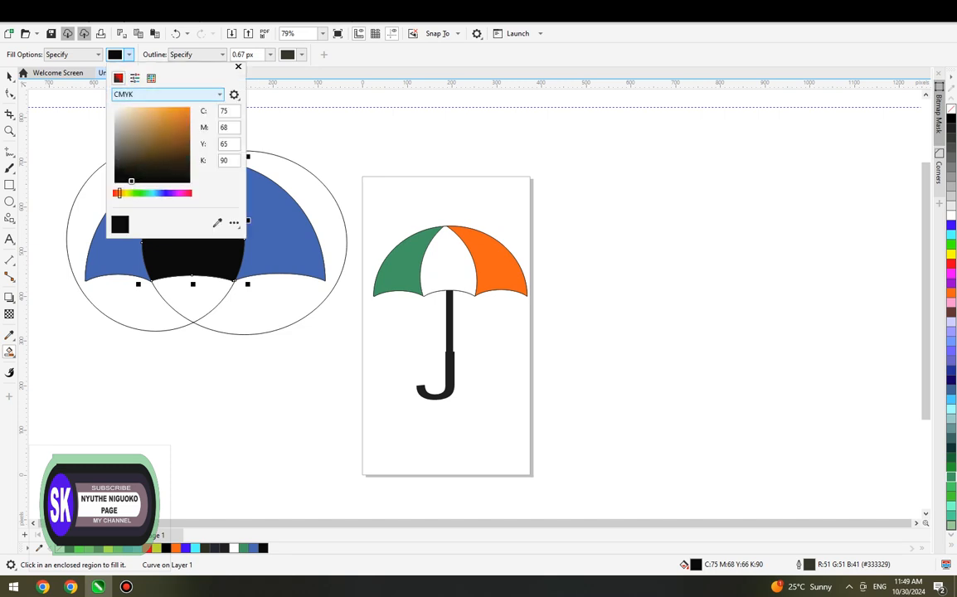
click(238, 66)
click(282, 217)
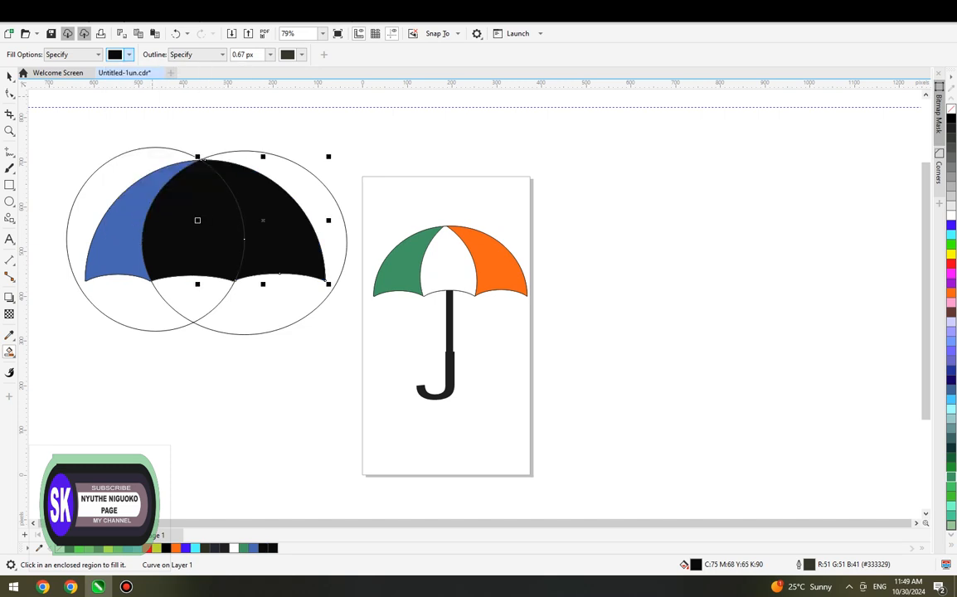
Smart Fill the canopy's middle panel with grey, C46 M43 Y49 K7
click(128, 54)
drag(131, 181, 122, 139)
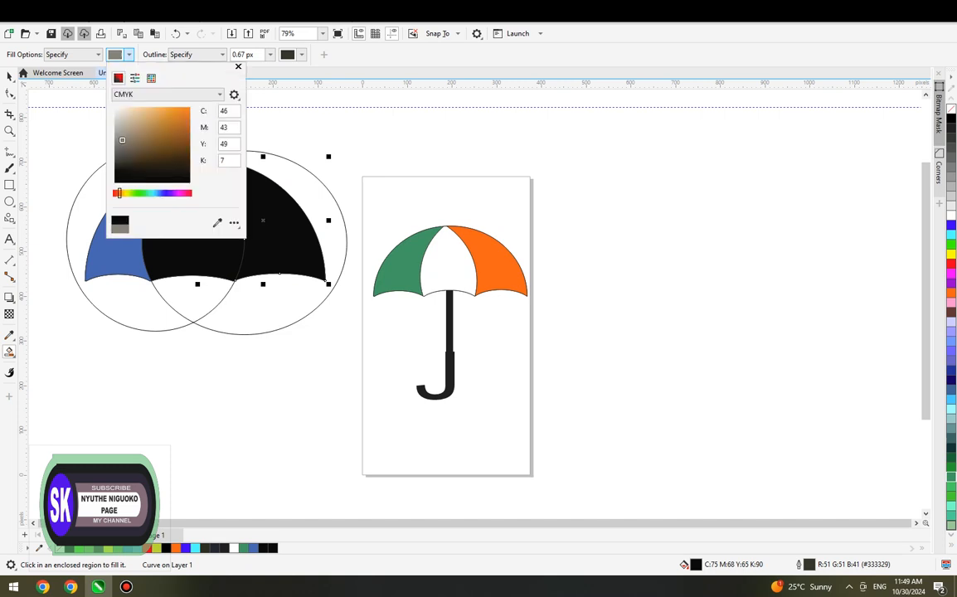
click(238, 67)
click(205, 203)
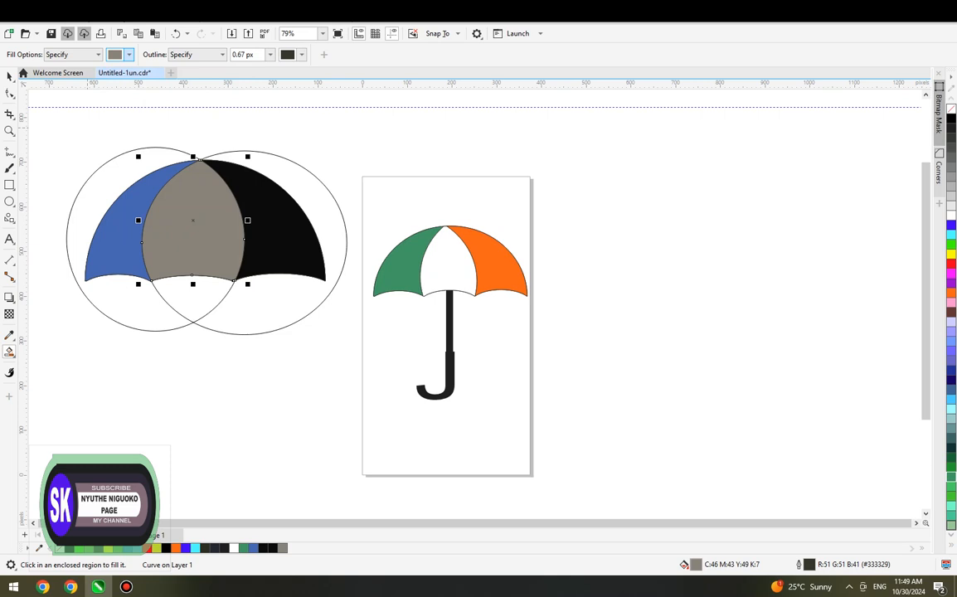
Move the two construction ellipses off the canopy to the empty area below it and cut both of them
key(space)
click(81, 131)
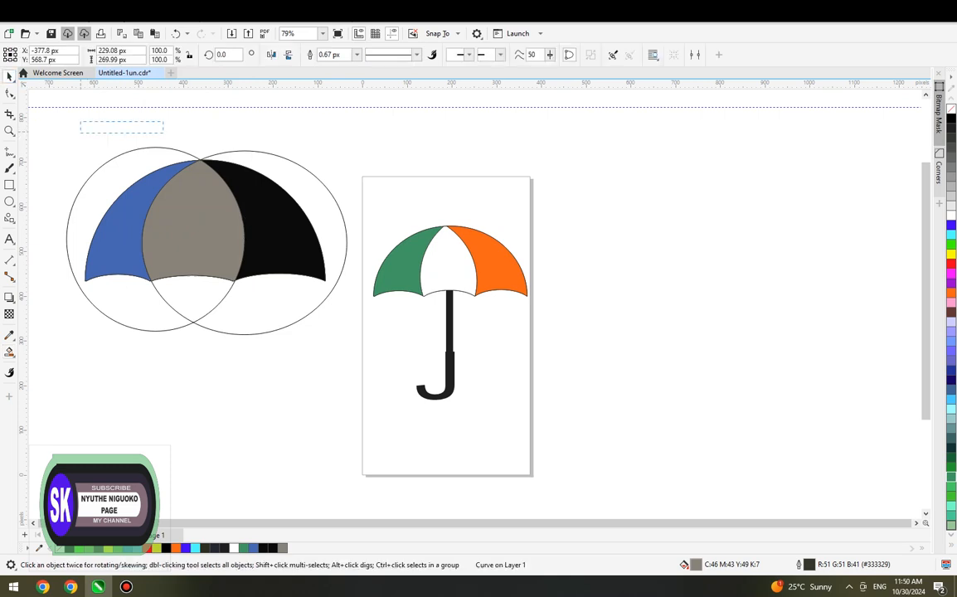
drag(138, 386, 308, 301)
drag(67, 240, 29, 403)
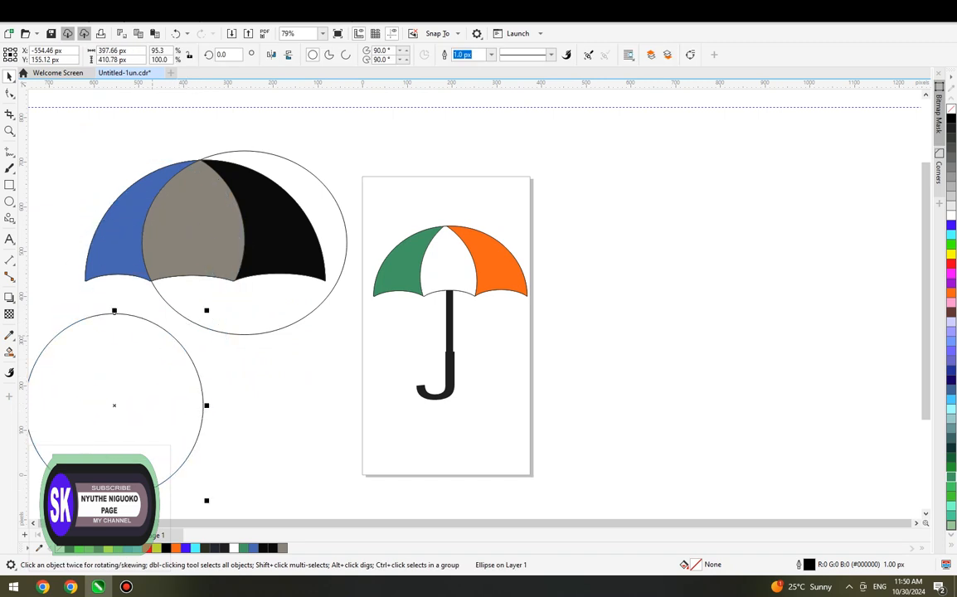
drag(176, 305, 160, 488)
right_click(170, 406)
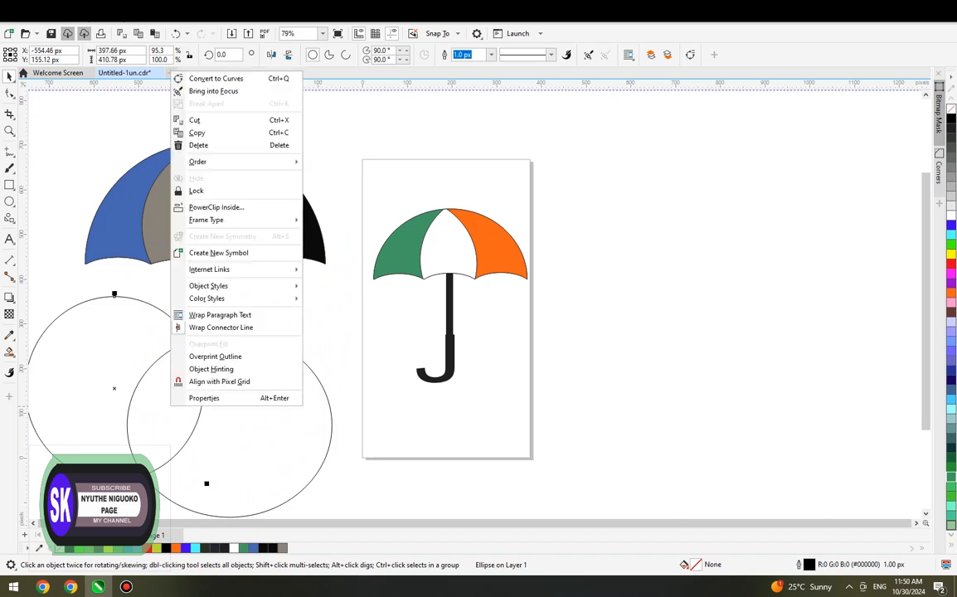
click(196, 119)
click(197, 369)
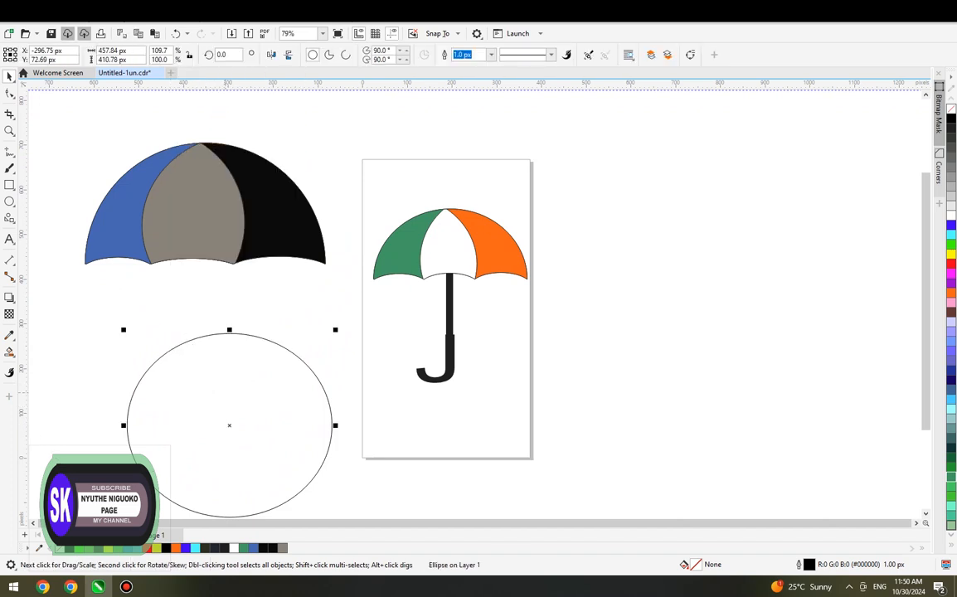
right_click(225, 392)
click(253, 107)
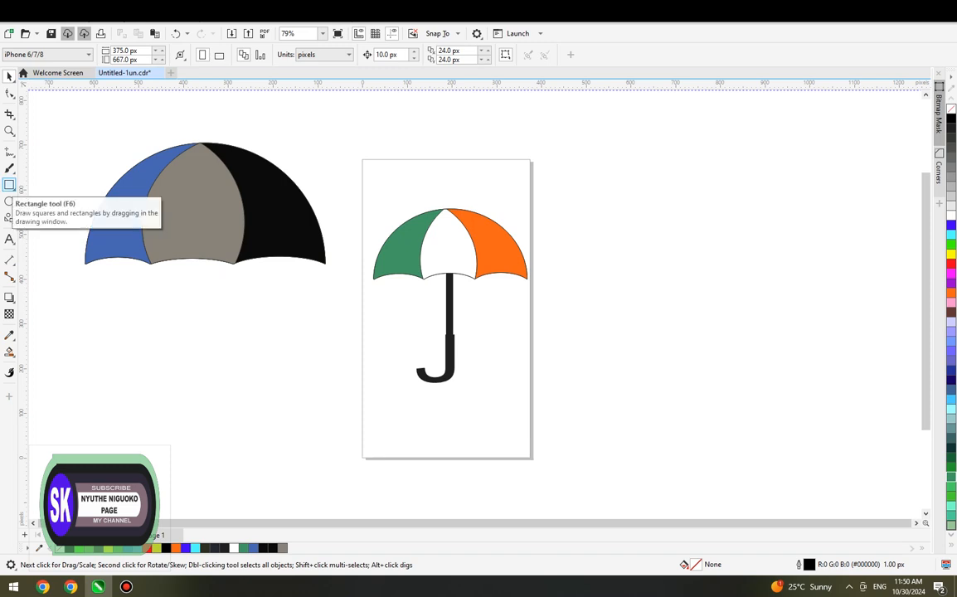
Draw a narrow vertical rectangle about 13 × 400 px down from the middle panel's lower edge as the umbrella shaft
click(9, 185)
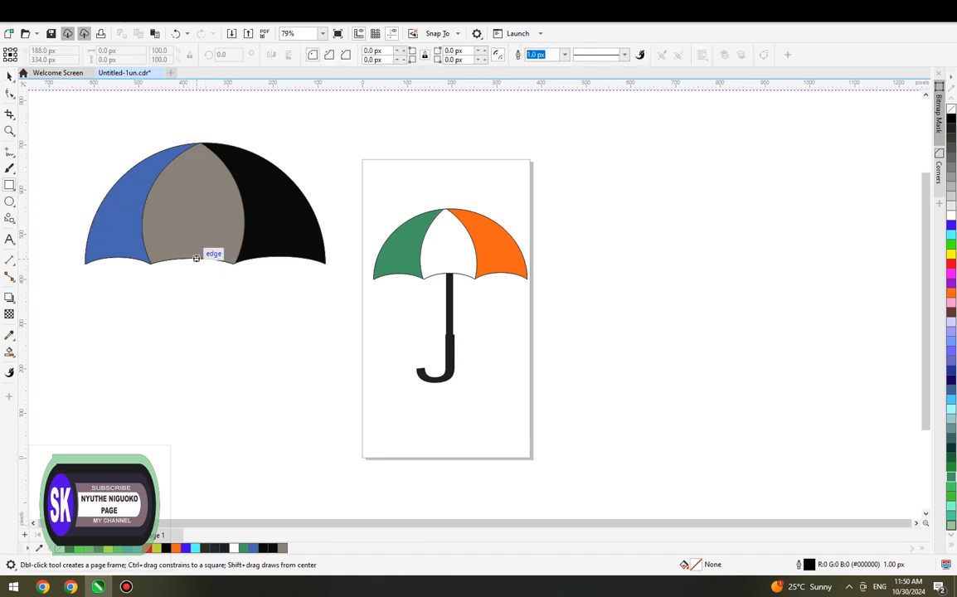
drag(198, 257, 199, 440)
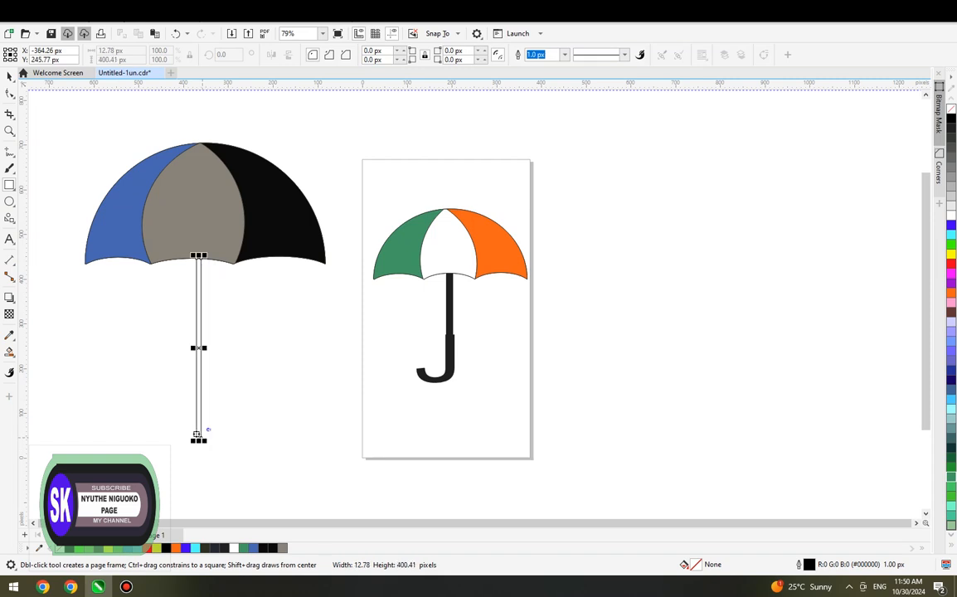
drag(211, 337, 226, 340)
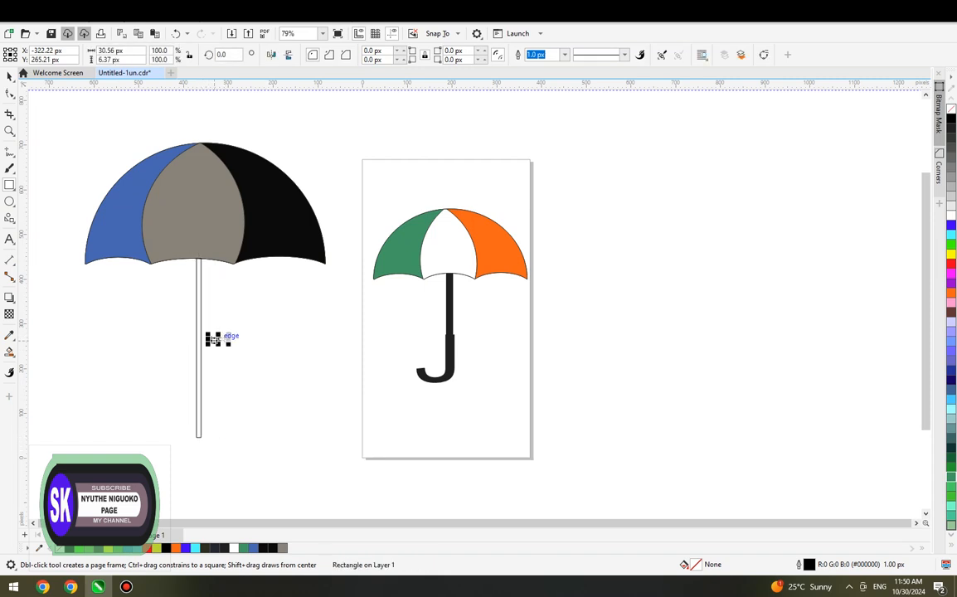
right_click(213, 339)
click(241, 49)
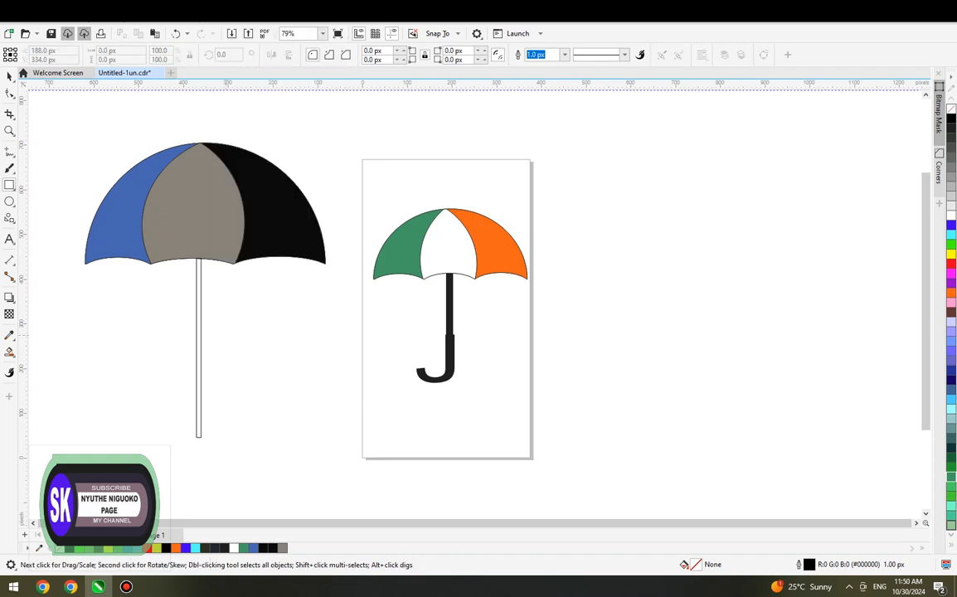
Widen the shaft rectangle to about 23 px and fill it with black
click(9, 75)
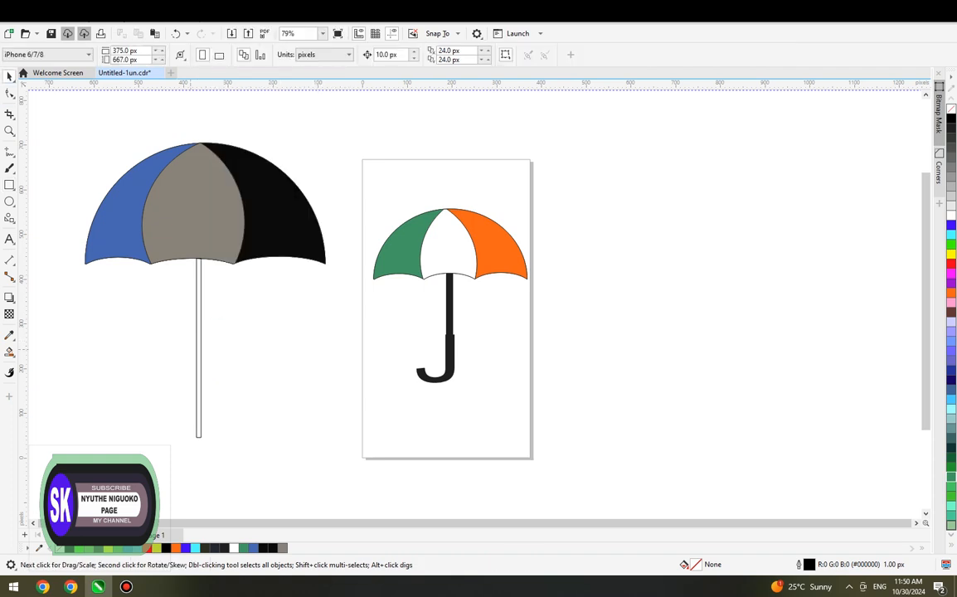
click(198, 317)
mouse_move(203, 348)
mouse_down()
mouse_move(219, 348)
mouse_move(197, 313)
mouse_move(193, 341)
mouse_up()
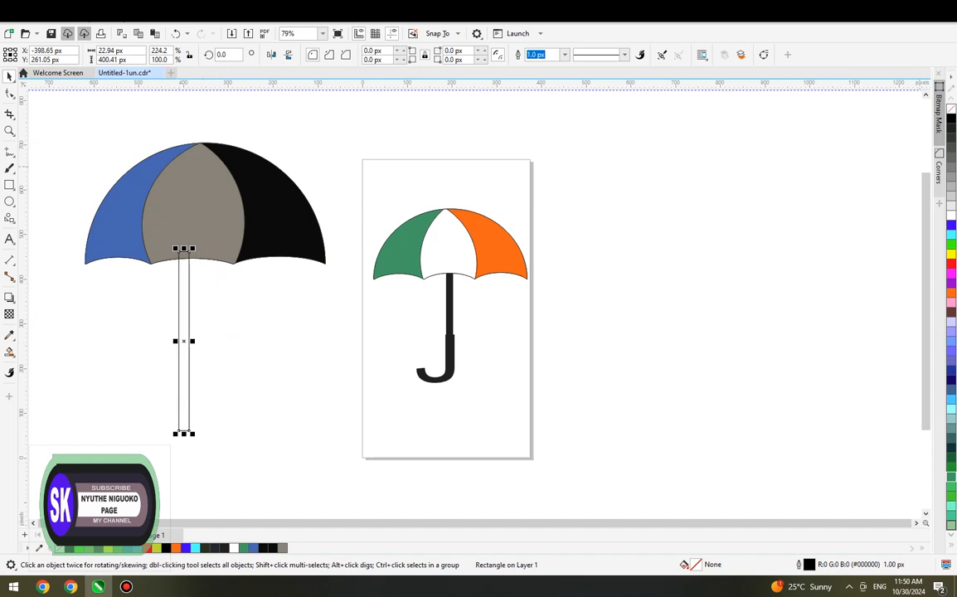
click(950, 117)
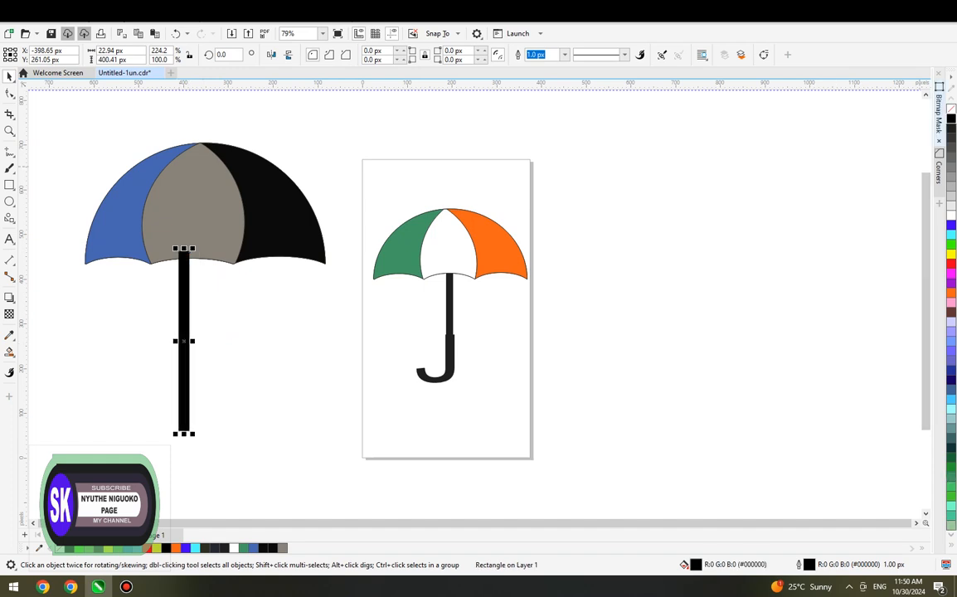
Move the black shaft up so its upper end overlaps the canopy's middle panel
drag(183, 302, 191, 260)
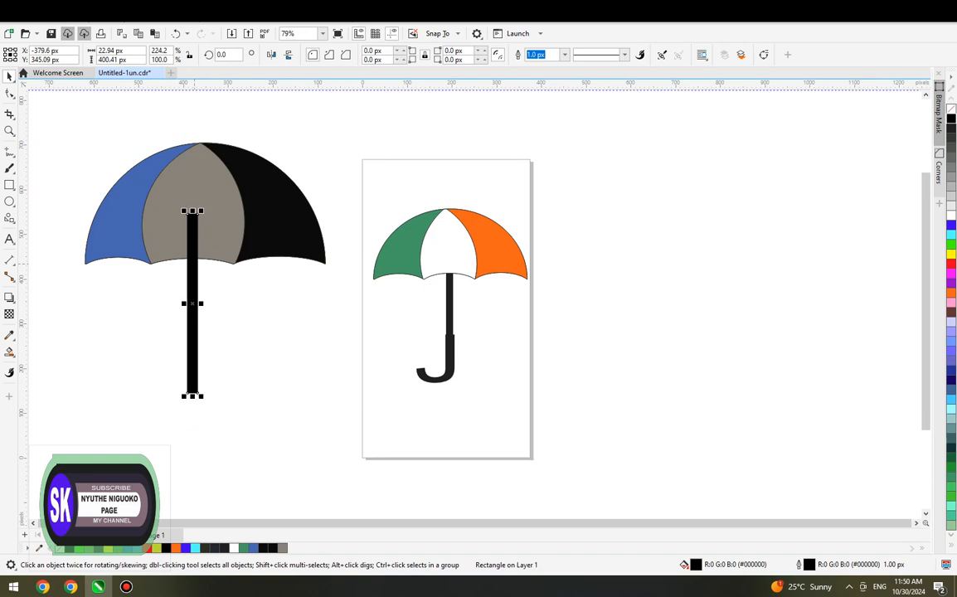
key(Escape)
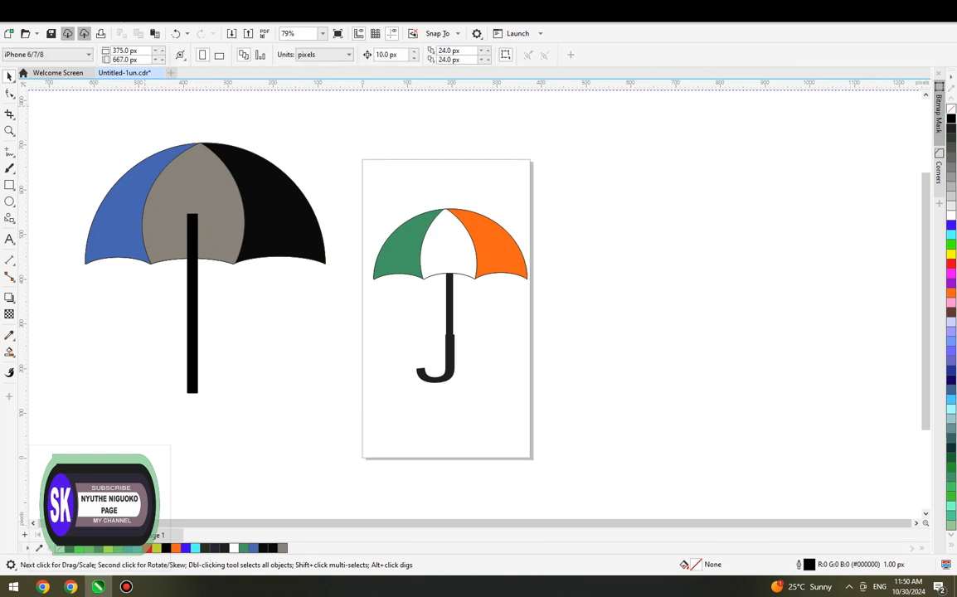
click(125, 23)
mouse_move(166, 198)
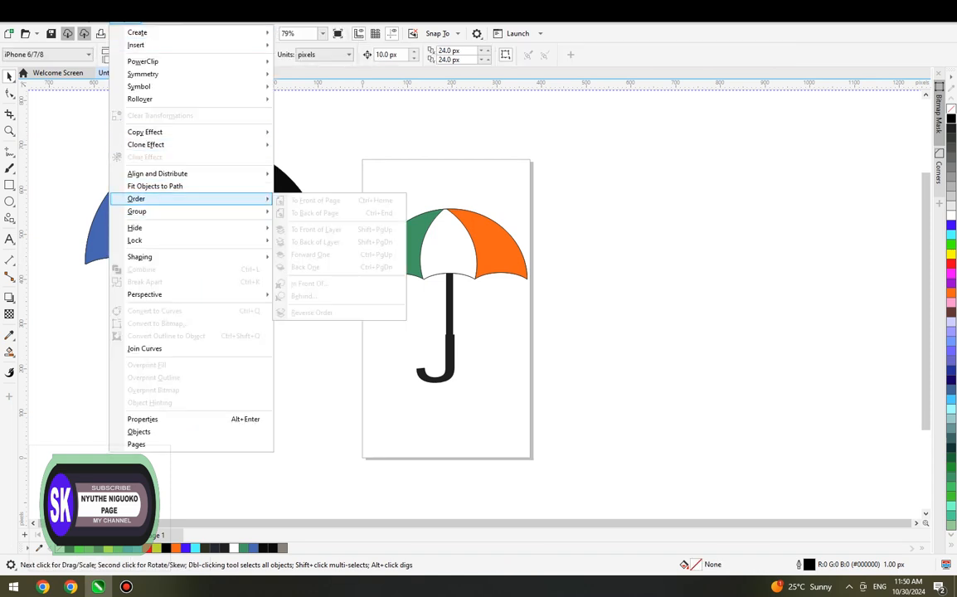
click(343, 117)
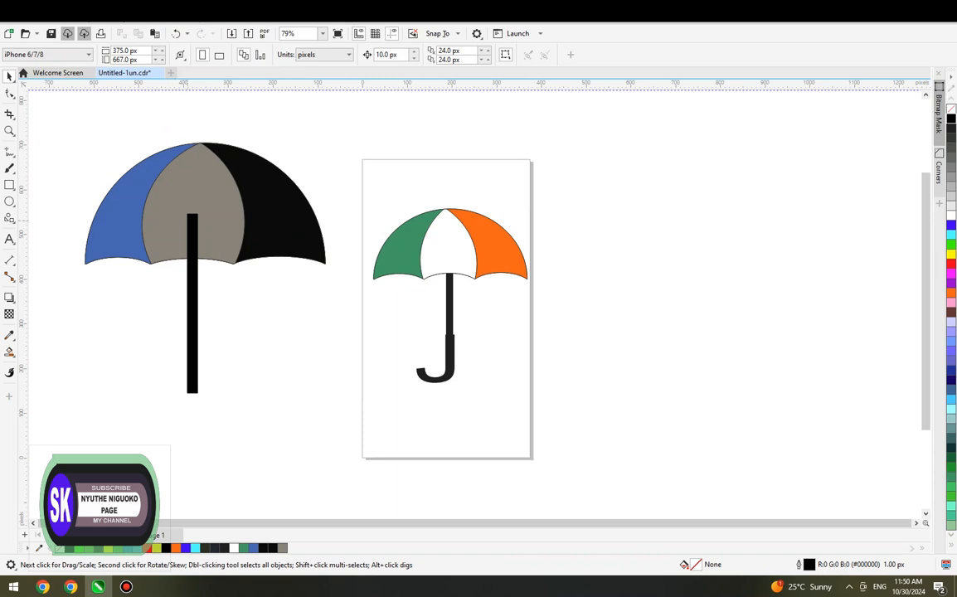
Send the black shaft to the back of the page, behind the canopy panels
click(192, 220)
click(125, 23)
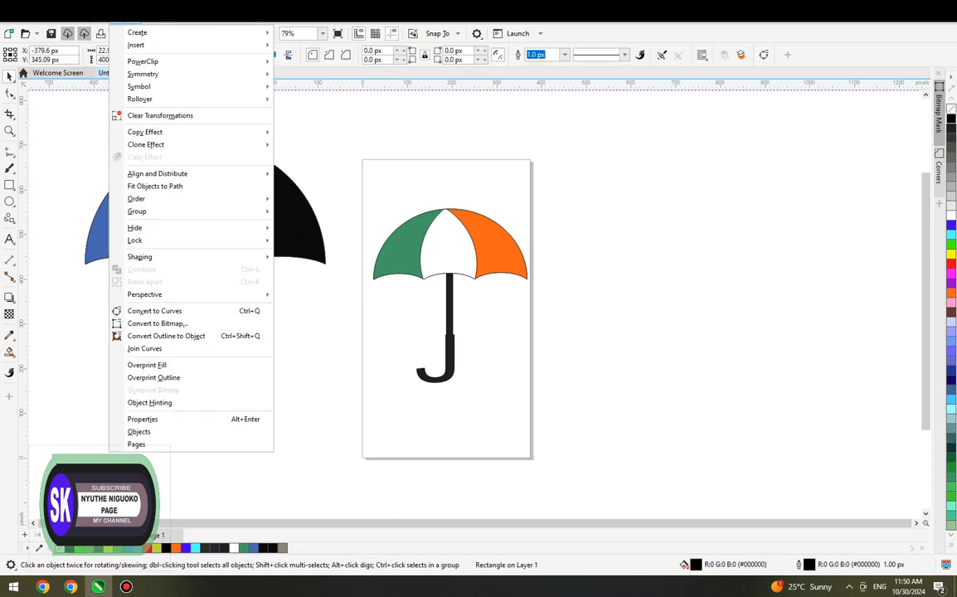
mouse_move(149, 198)
click(309, 211)
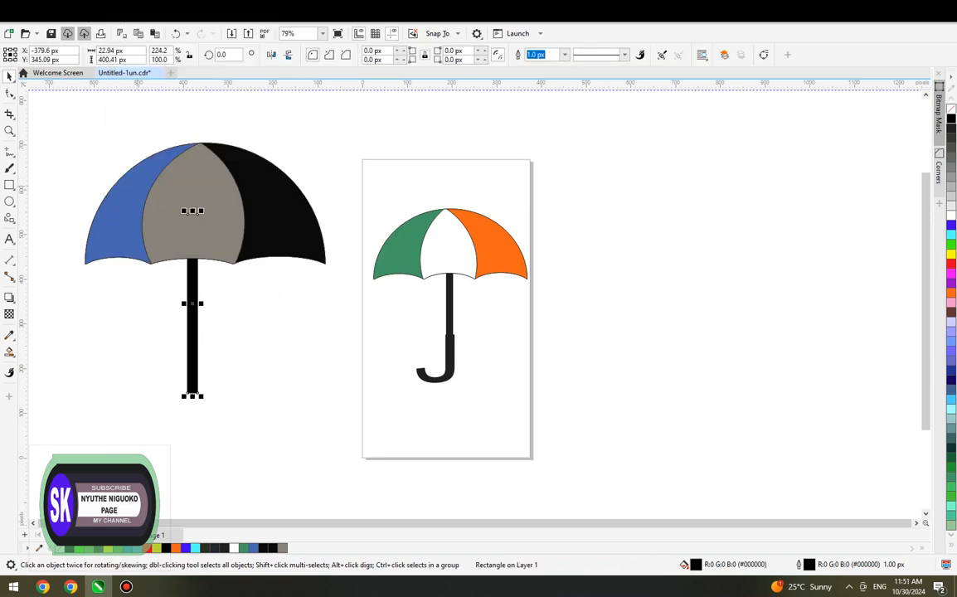
key(Escape)
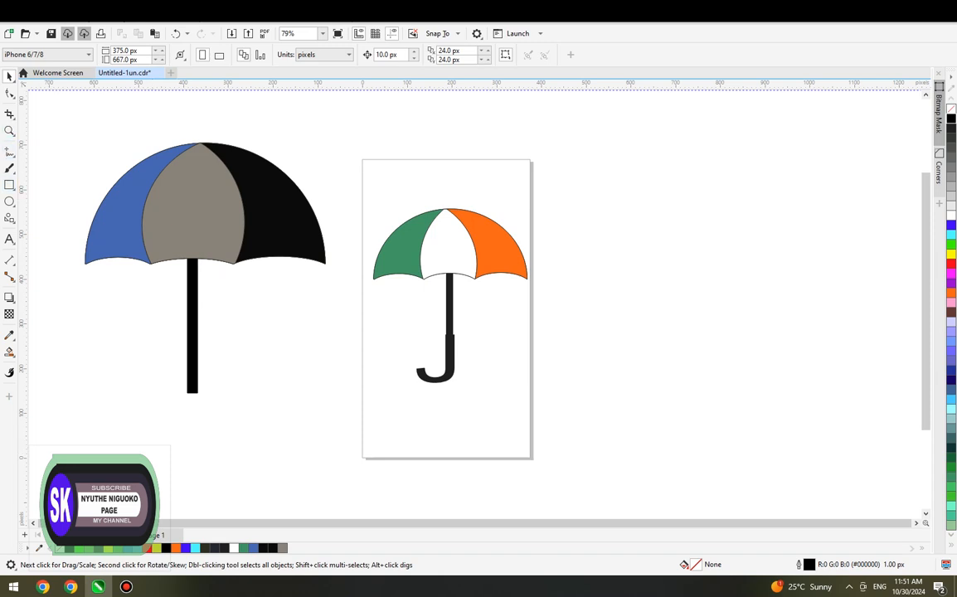
Add the letter J in Arial to the left of the shaft and scale it up to about 107.6 pt
click(10, 240)
click(103, 341)
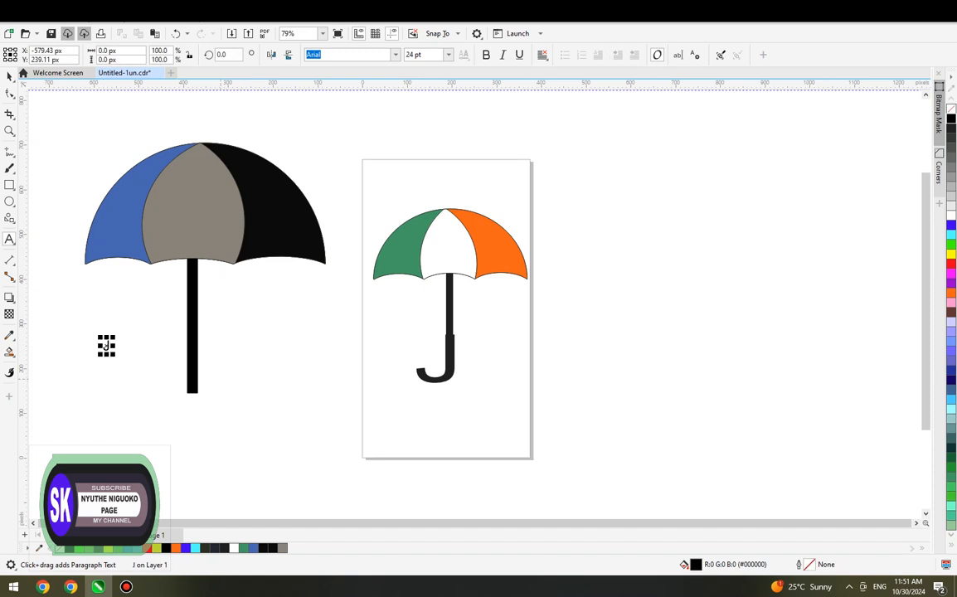
drag(112, 346, 114, 390)
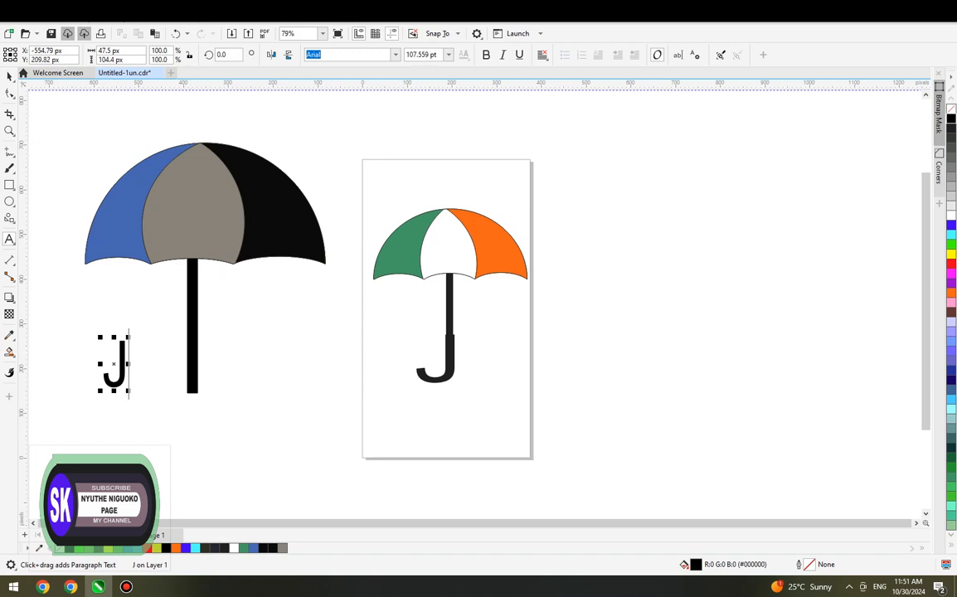
key(ctrl+space)
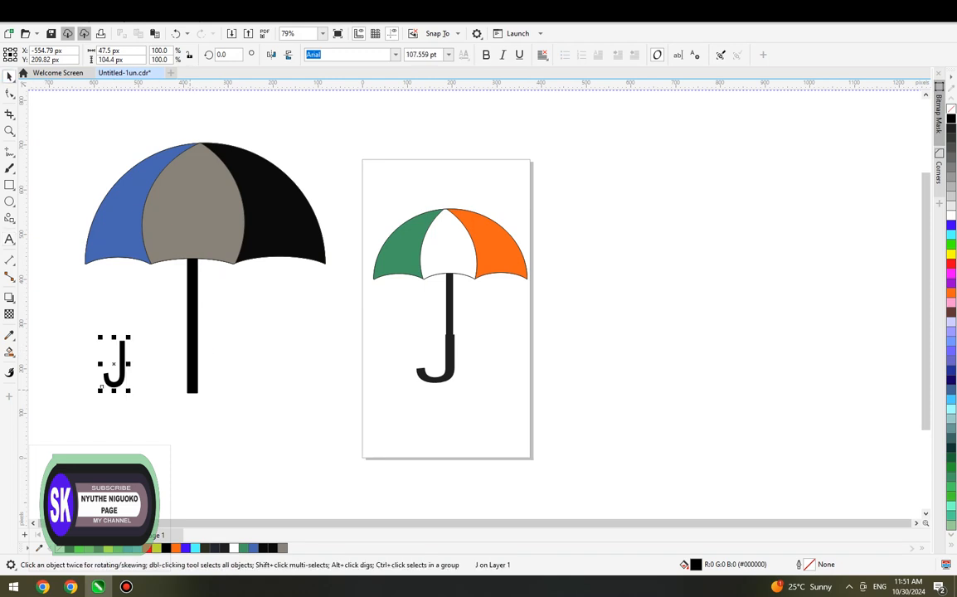
Shorten the shaft from its lower end to about 342 px high, and select the letter J
click(192, 390)
drag(193, 393, 192, 371)
click(121, 362)
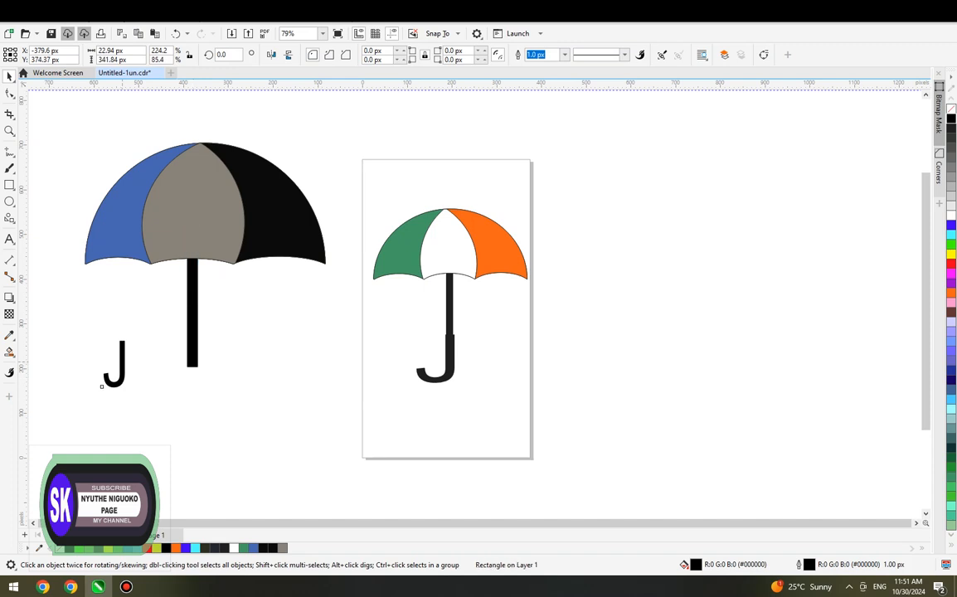
Place the letter J at the shaft's lower end and widen it to about 98 px so its stem covers the shaft's width
drag(129, 363, 192, 365)
key(Escape)
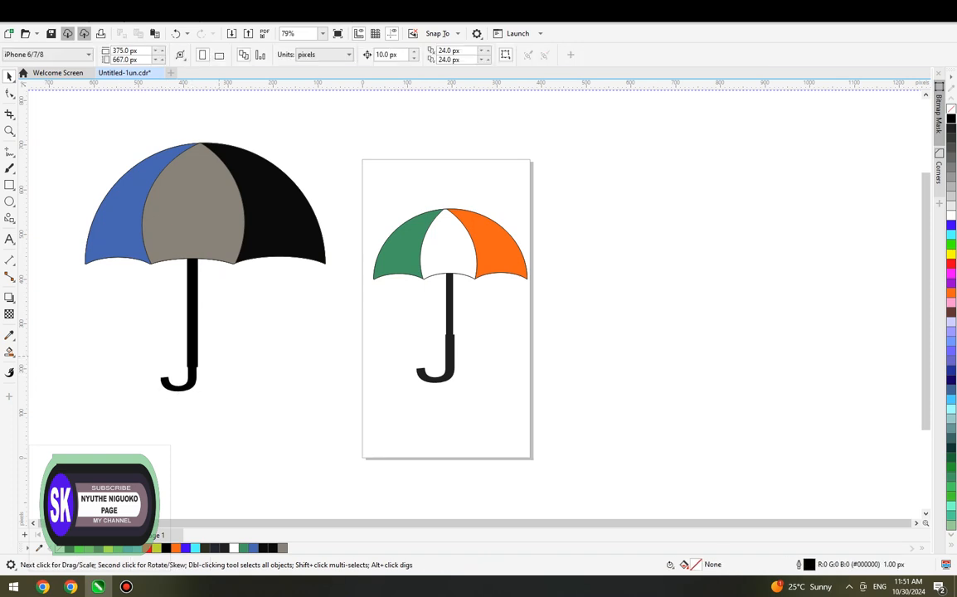
scroll(191, 340, up, 3)
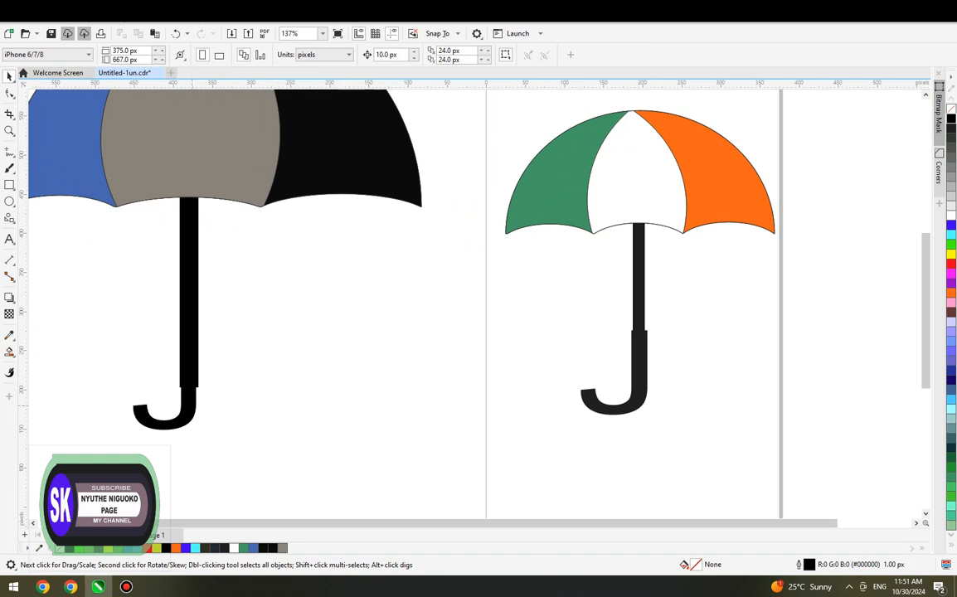
click(129, 428)
drag(199, 389, 202, 388)
drag(129, 389, 117, 388)
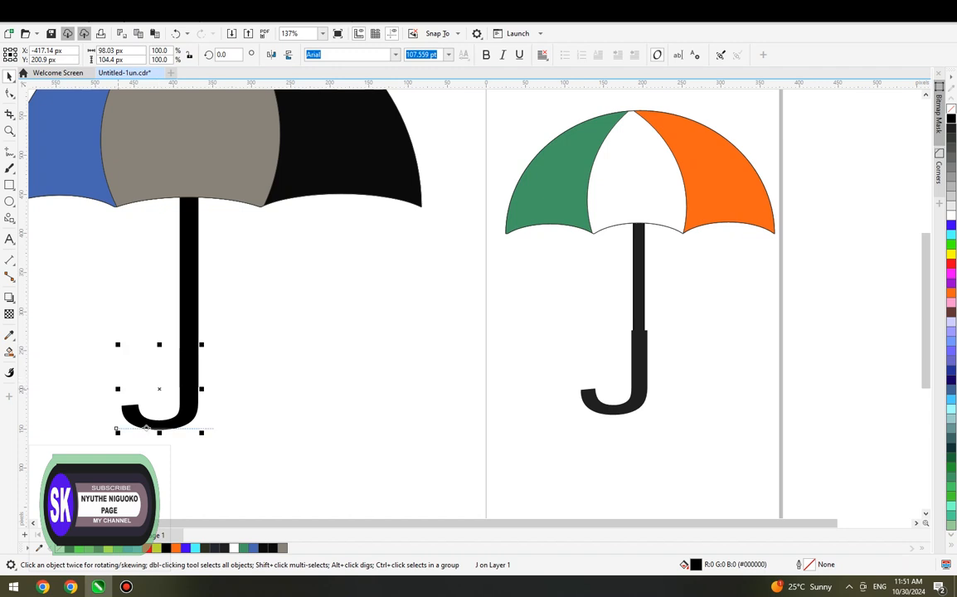
key(Escape)
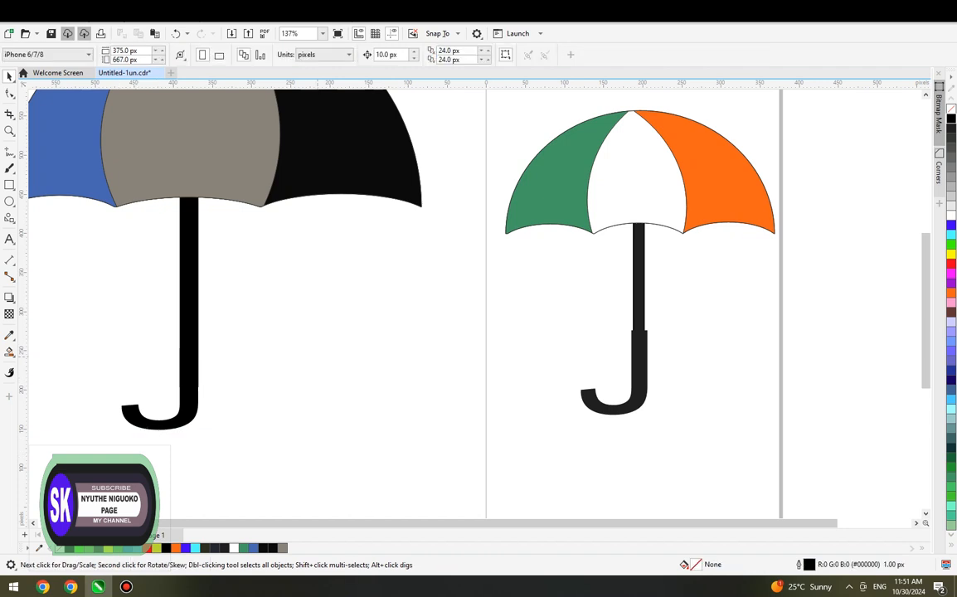
scroll(303, 327, down, 3)
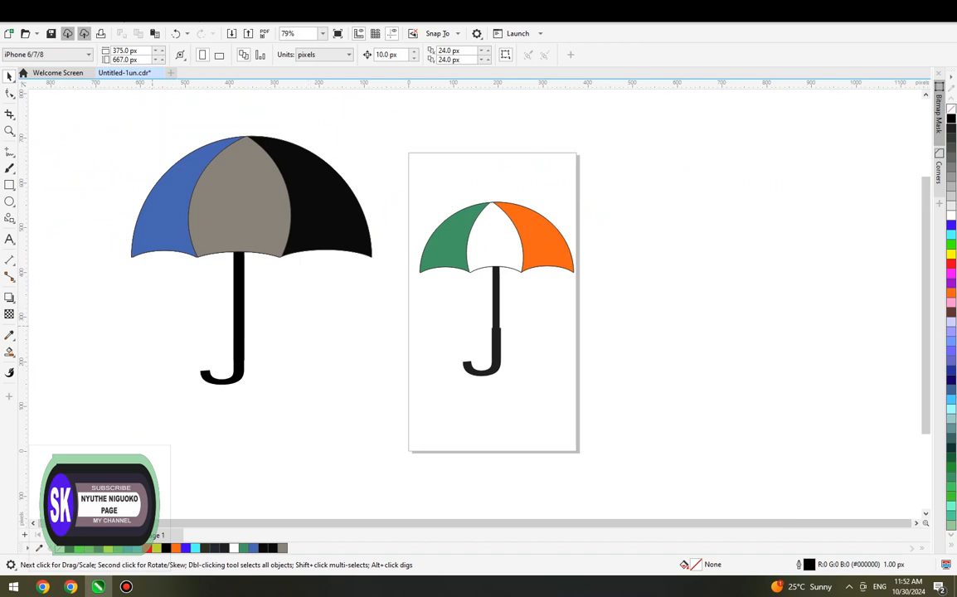
Shift the black shaft slightly right to sit under the canopy's peak, and move the J handle back onto its lower end
drag(129, 277, 297, 401)
drag(241, 291, 252, 290)
click(247, 363)
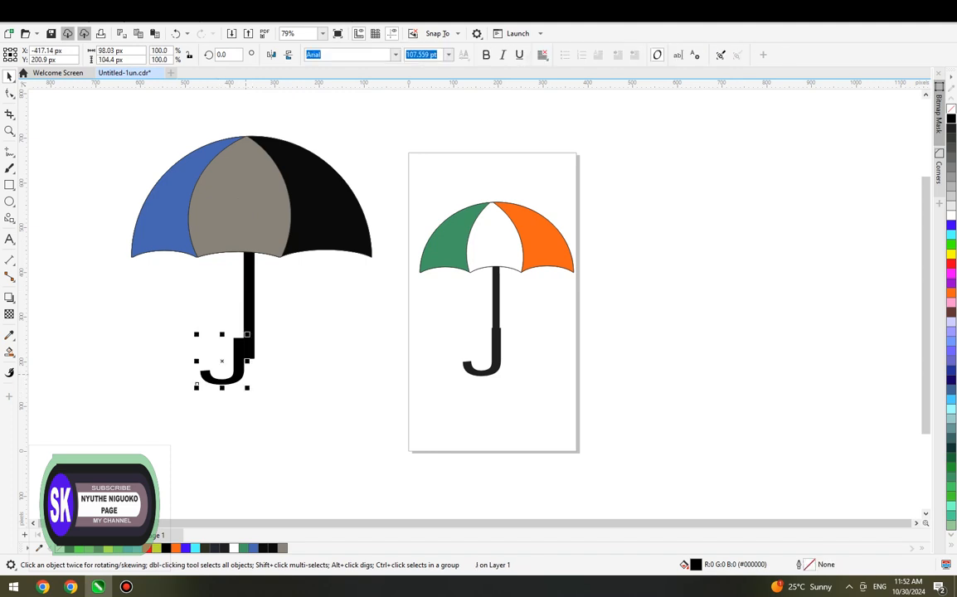
mouse_move(237, 376)
mouse_down()
mouse_move(254, 374)
mouse_move(246, 375)
mouse_up()
key(Escape)
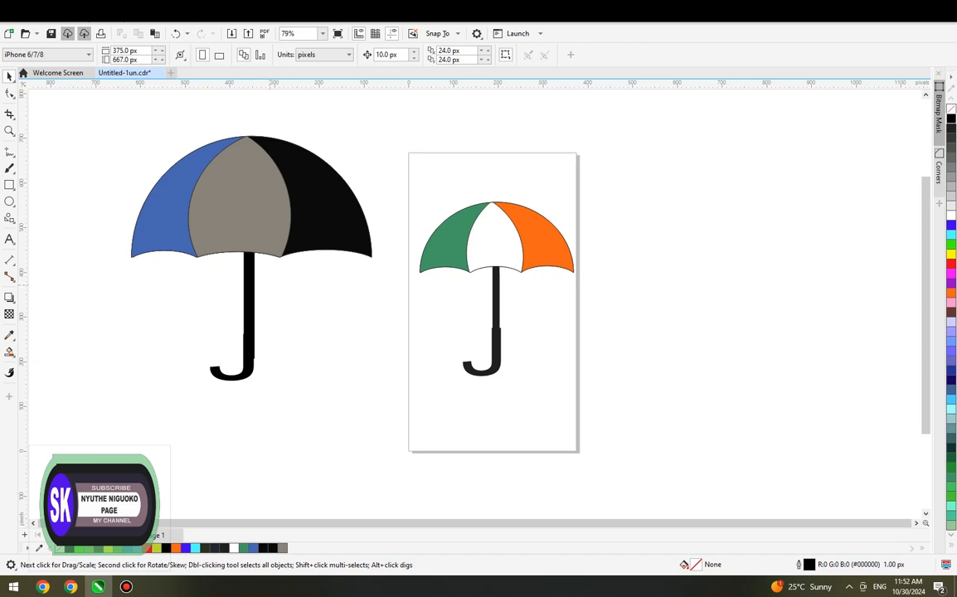
Fine-adjust the J handle's position so its stem lines up with the lower end of the shaft
scroll(340, 269, down, 5)
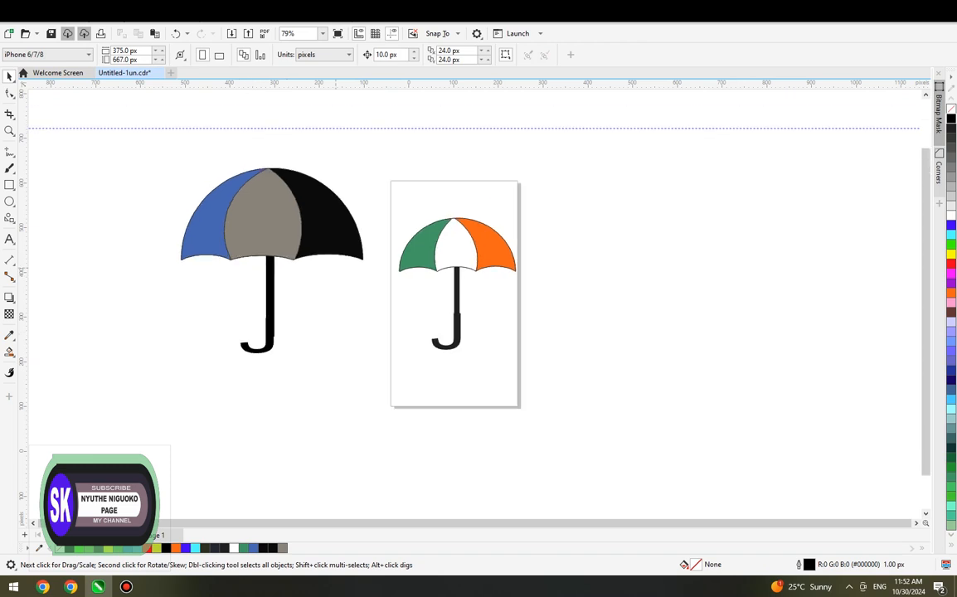
scroll(336, 266, up, 5)
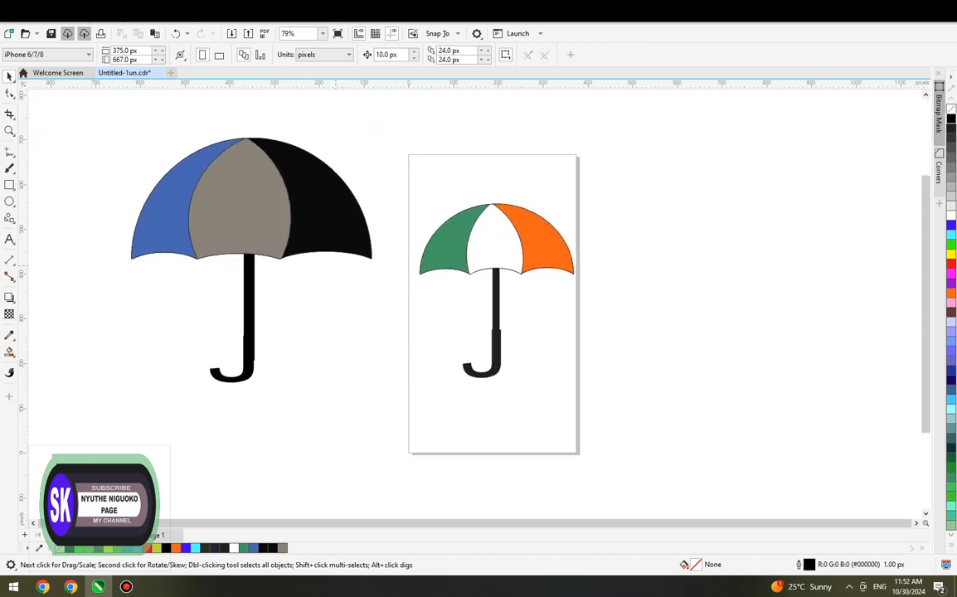
scroll(291, 328, up, 2)
drag(181, 433, 181, 438)
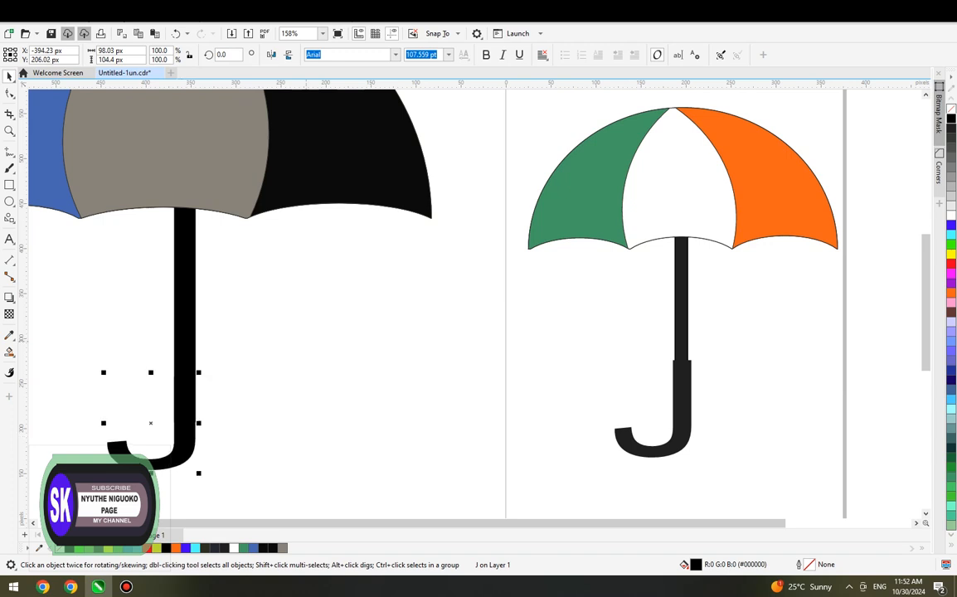
Recolour the large umbrella's canopy: middle panel light violet-blue (#6666FF), right panel white (#FFFFFF) and left panel red (#FF0000)
scroll(305, 340, down, 2)
click(220, 185)
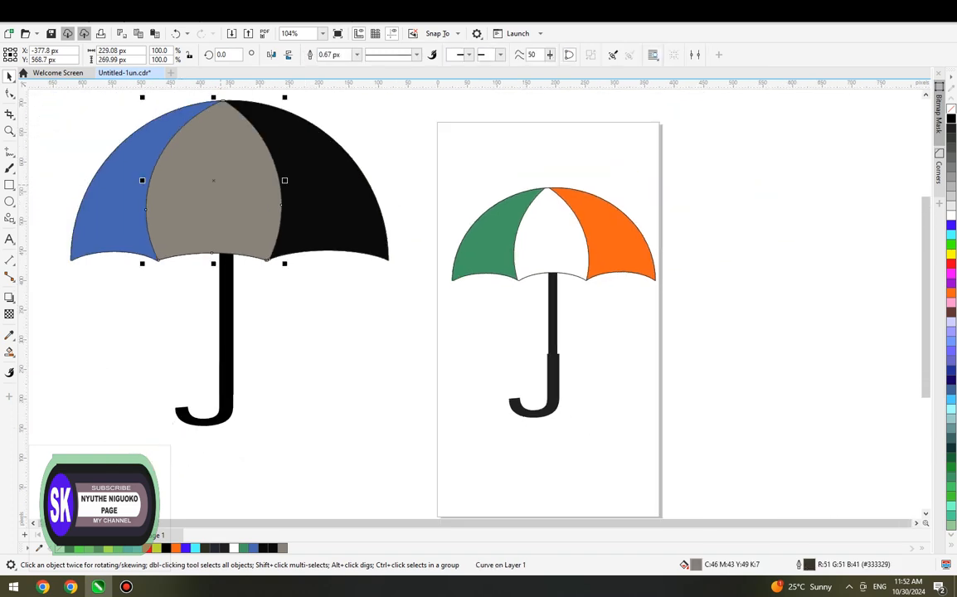
click(951, 351)
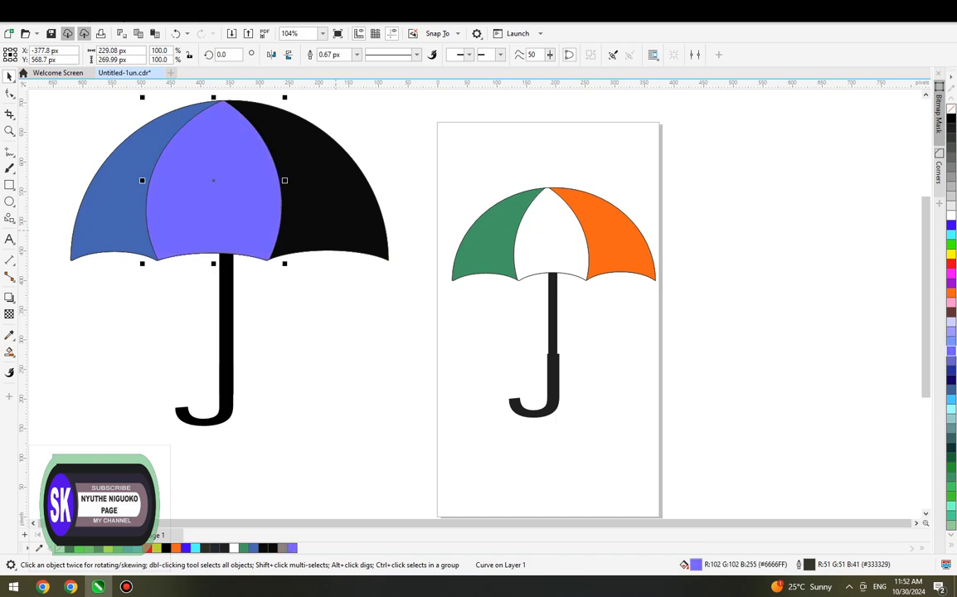
click(326, 201)
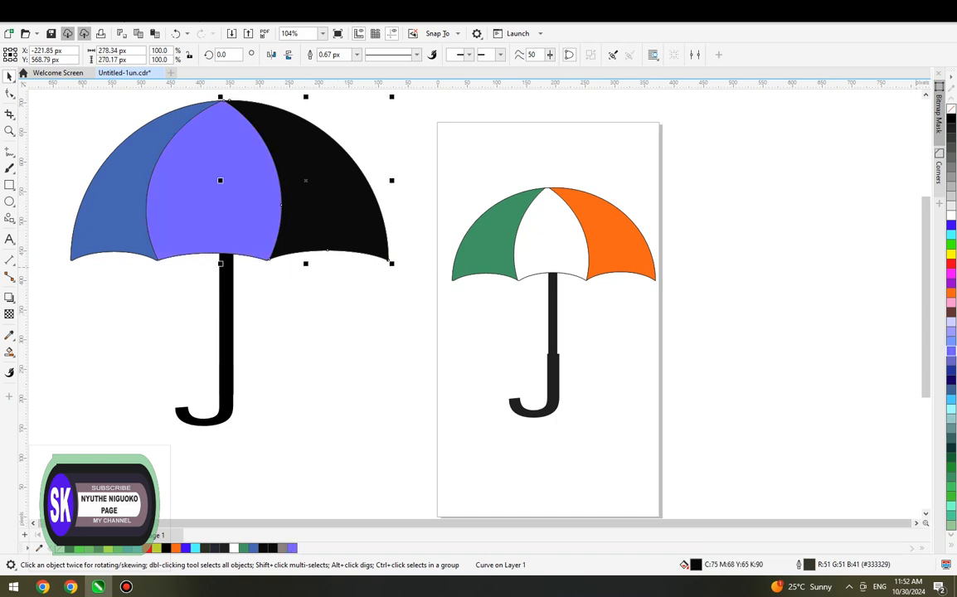
click(950, 215)
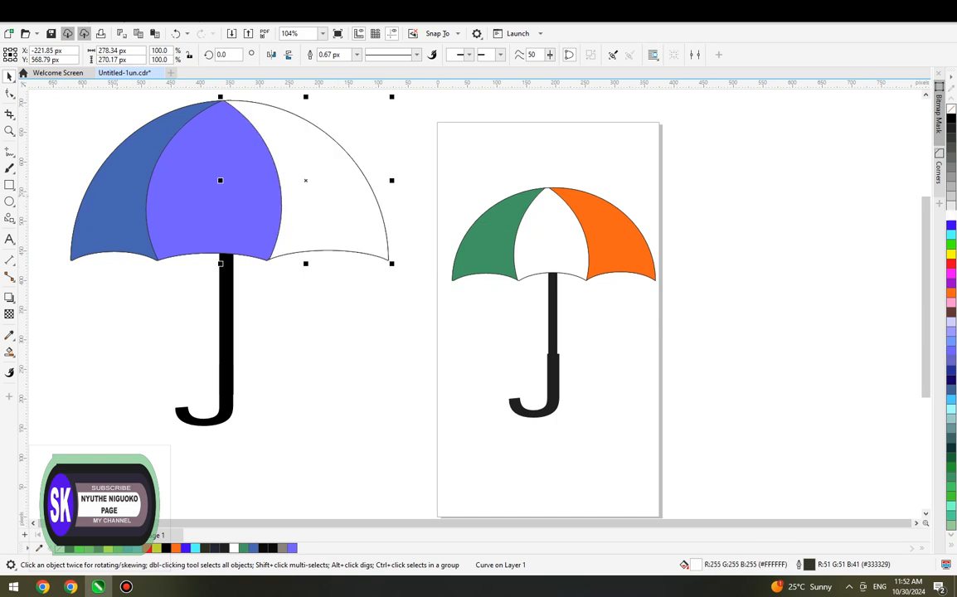
click(117, 195)
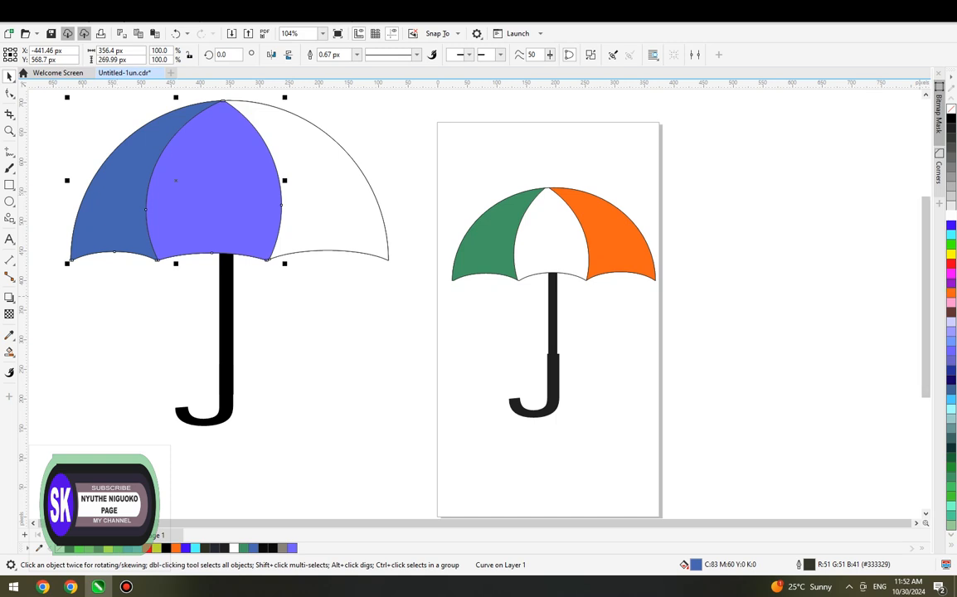
click(951, 264)
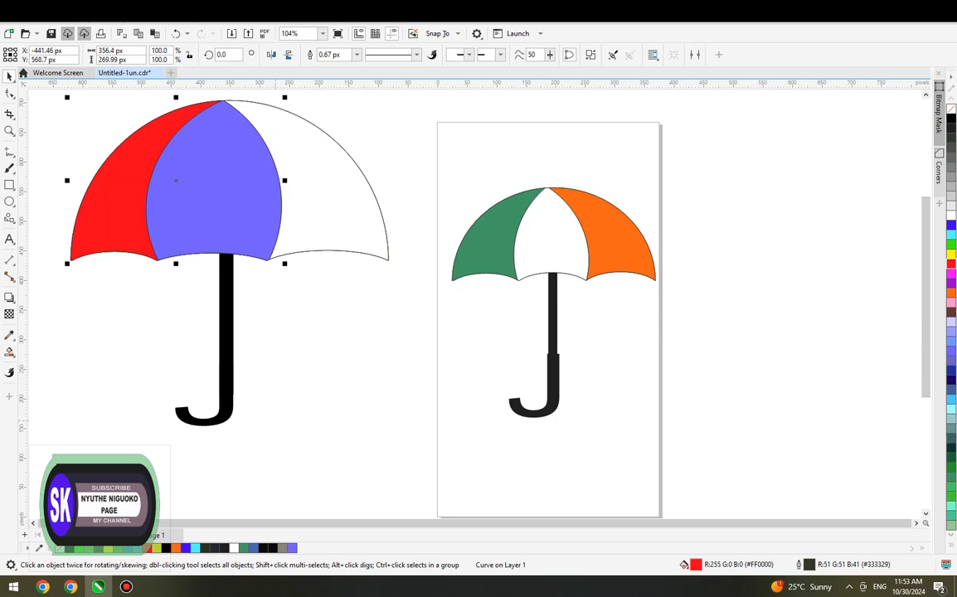
key(Escape)
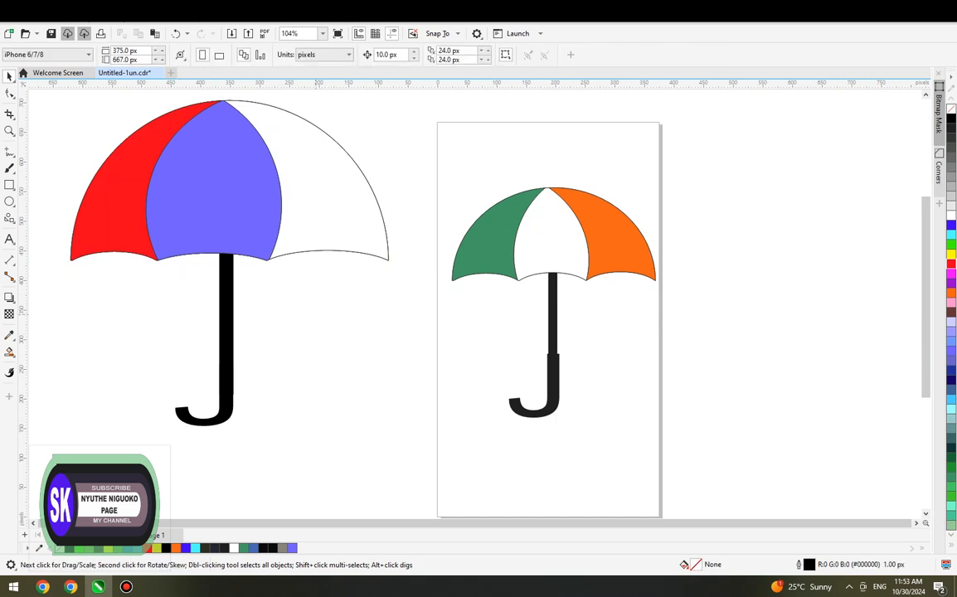
Draw a small circle about 39 by 38 px to the left of the large umbrella and fill it black
scroll(295, 369, down, 2)
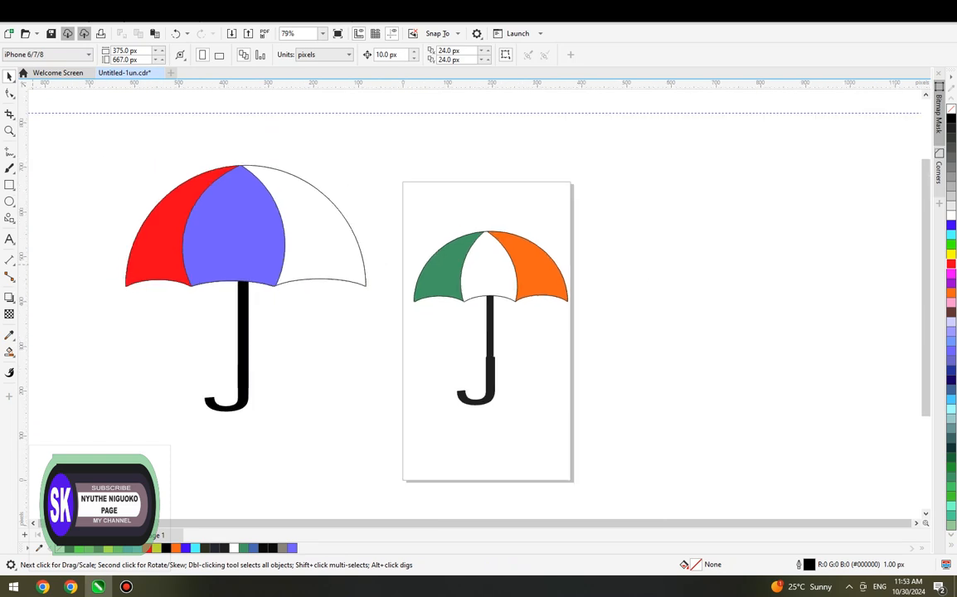
click(10, 201)
mouse_move(44, 287)
mouse_down()
mouse_move(97, 351)
mouse_move(93, 332)
mouse_move(64, 306)
mouse_up()
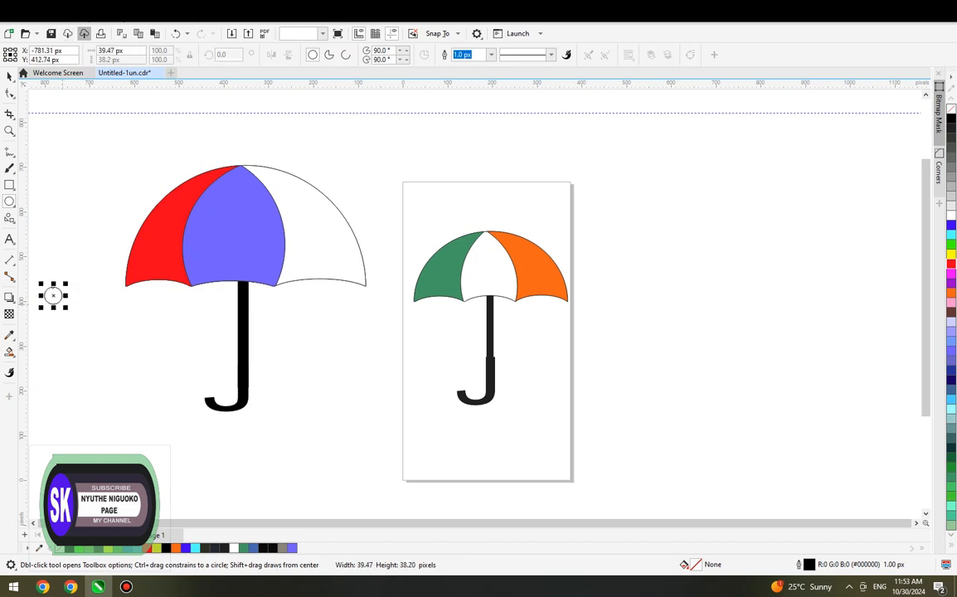
click(54, 295)
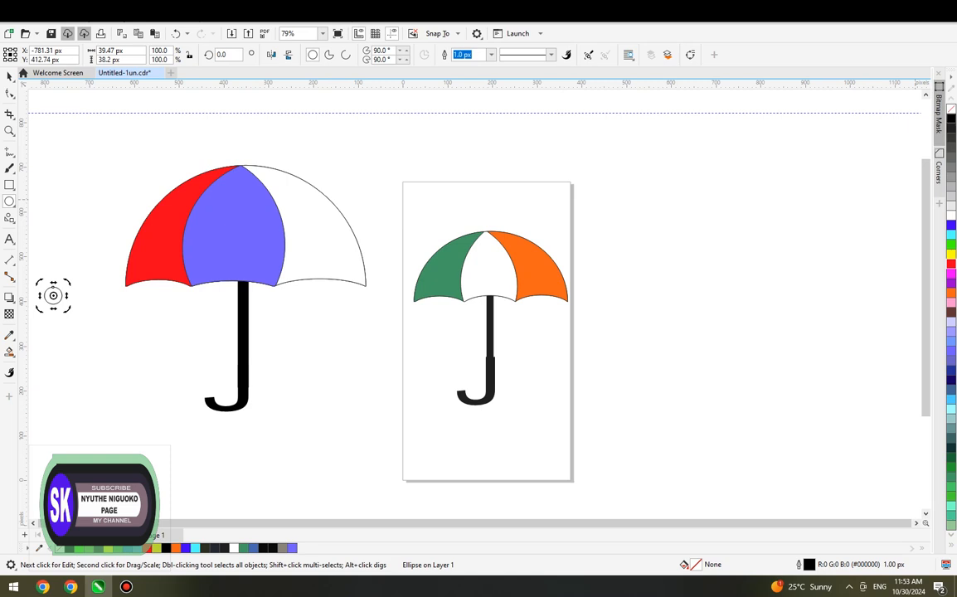
click(951, 118)
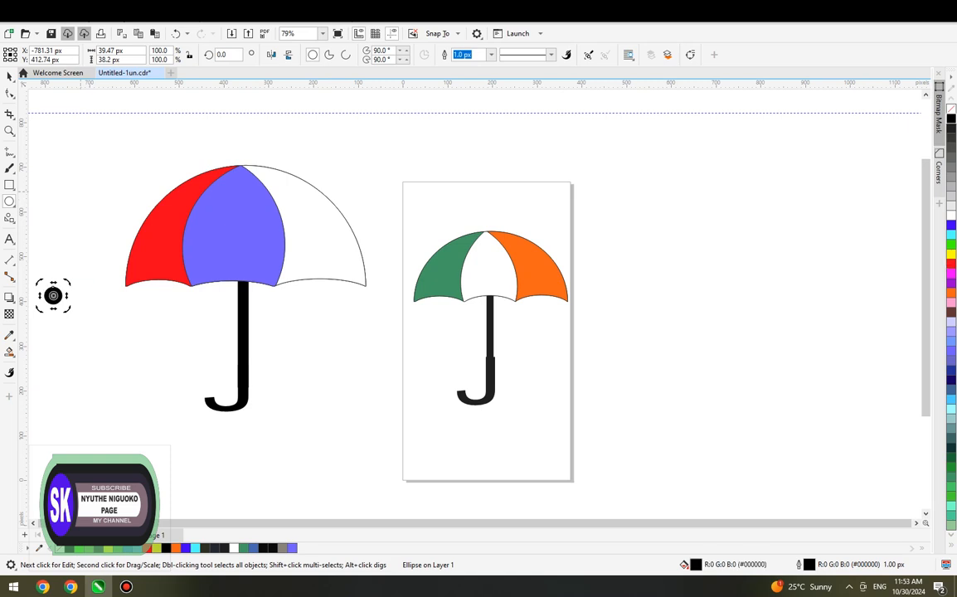
key(Escape)
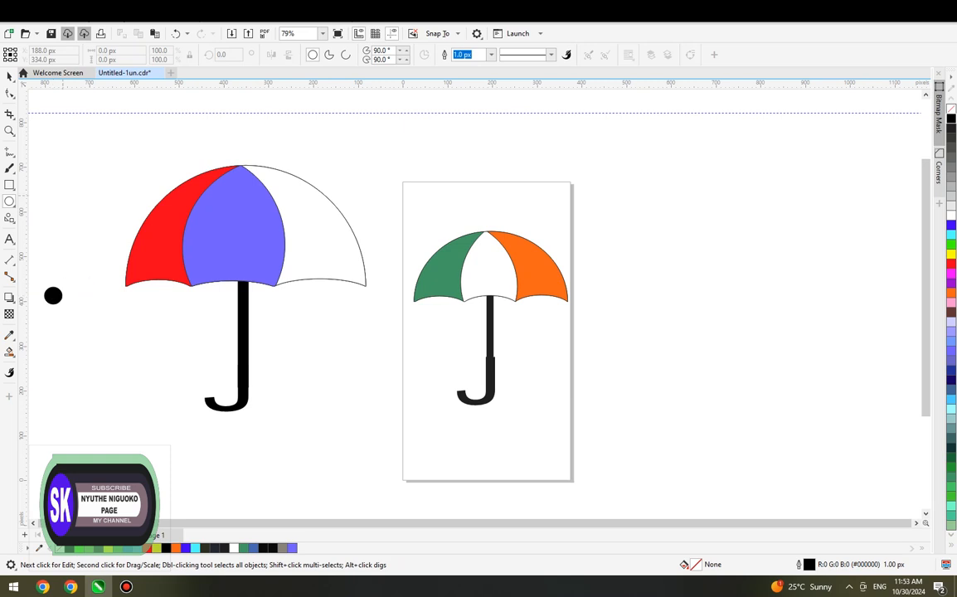
click(53, 295)
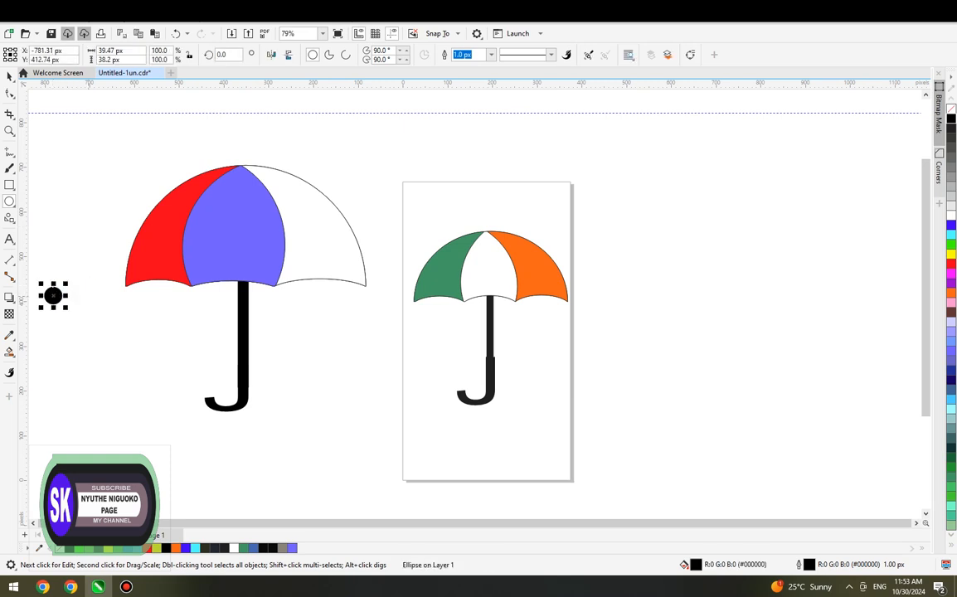
scroll(48, 298, up, 2)
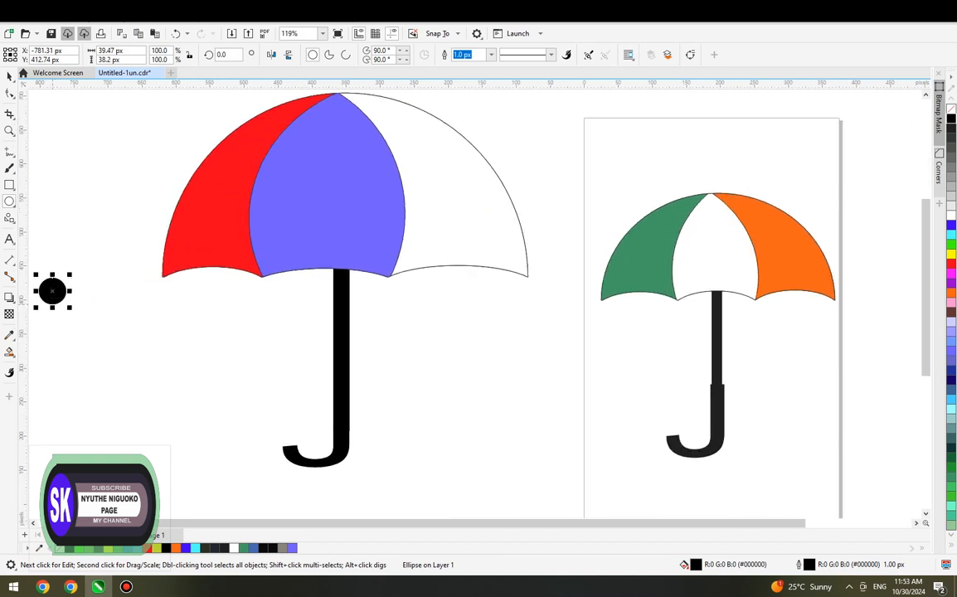
drag(53, 273, 52, 290)
key(Escape)
scroll(91, 245, down, 1)
scroll(91, 241, down, 1)
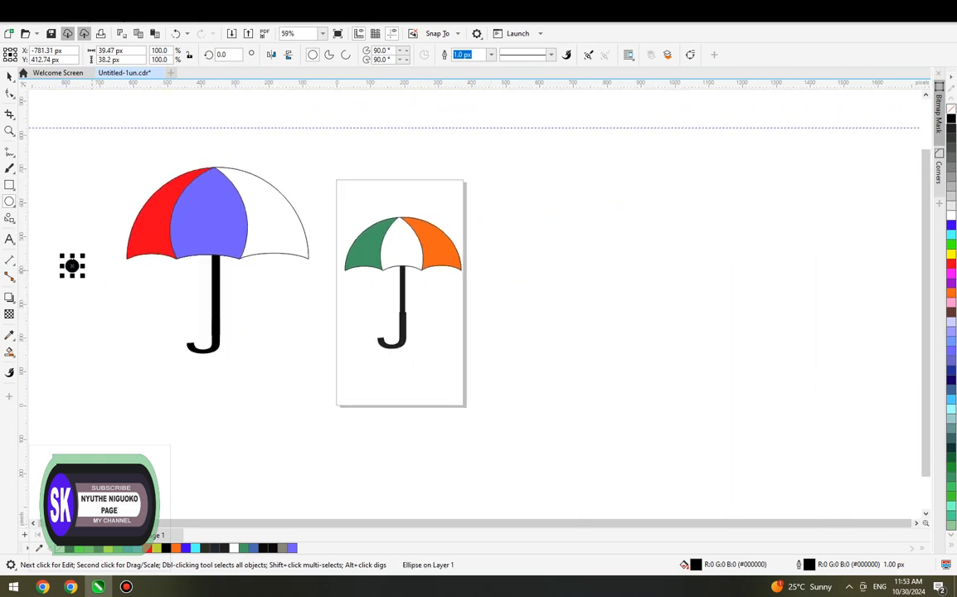
Move the small black circle onto the lower left tip of the canopy's red panel
key(Escape)
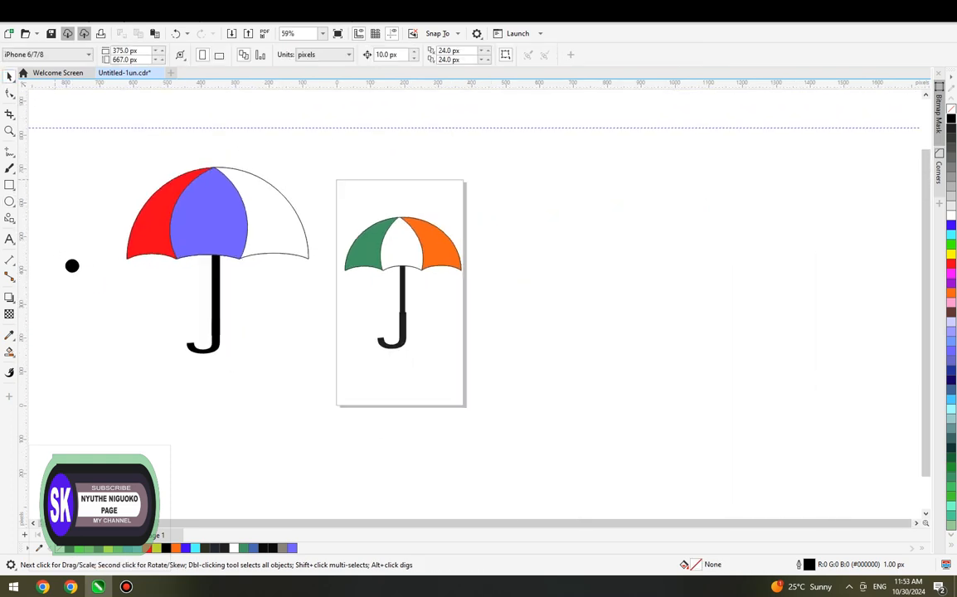
drag(72, 266, 126, 258)
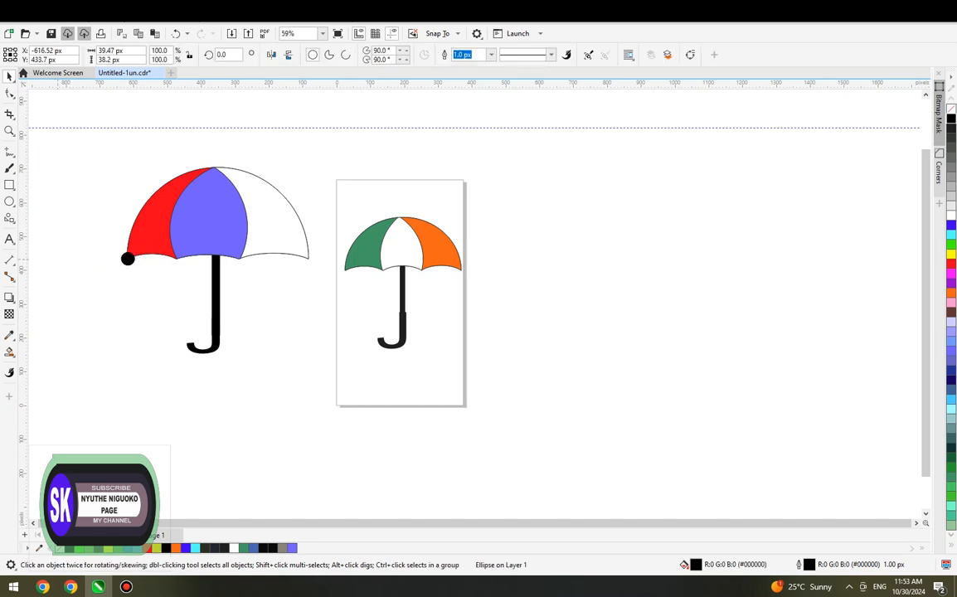